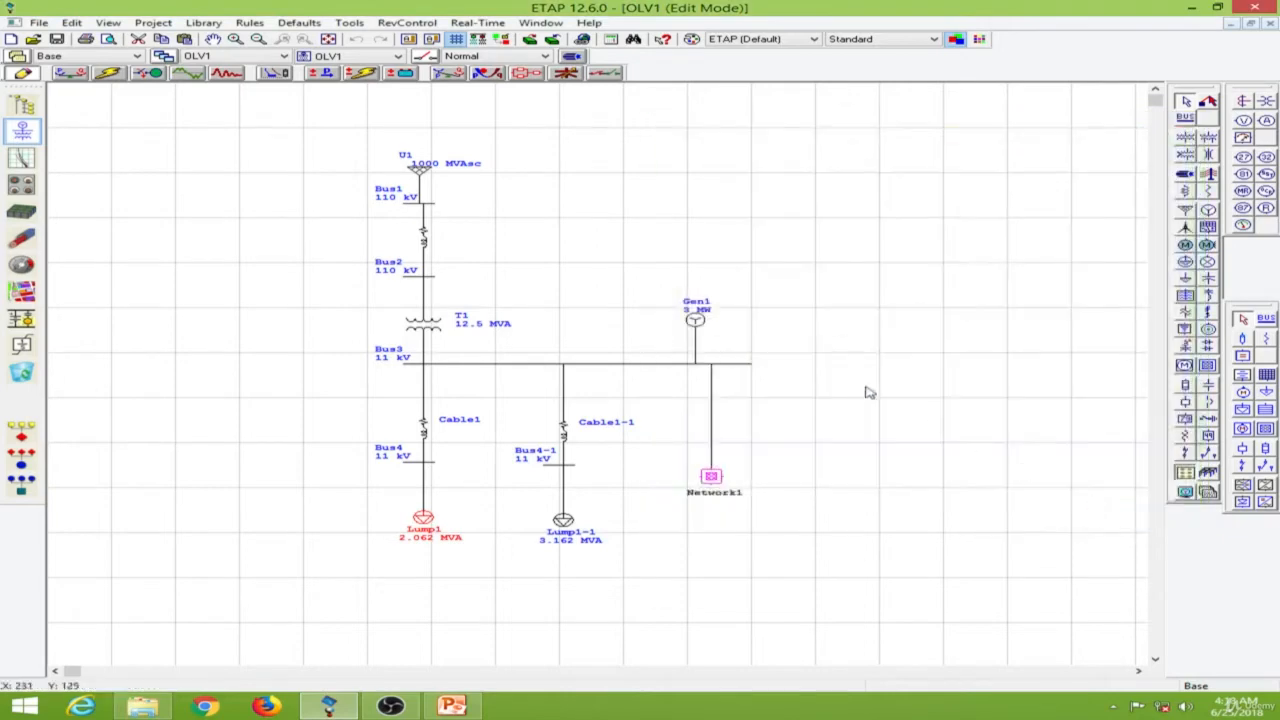
# Rename loading category 4 in the project settings to Monsoon Load.
pyautogui.click(155, 23)
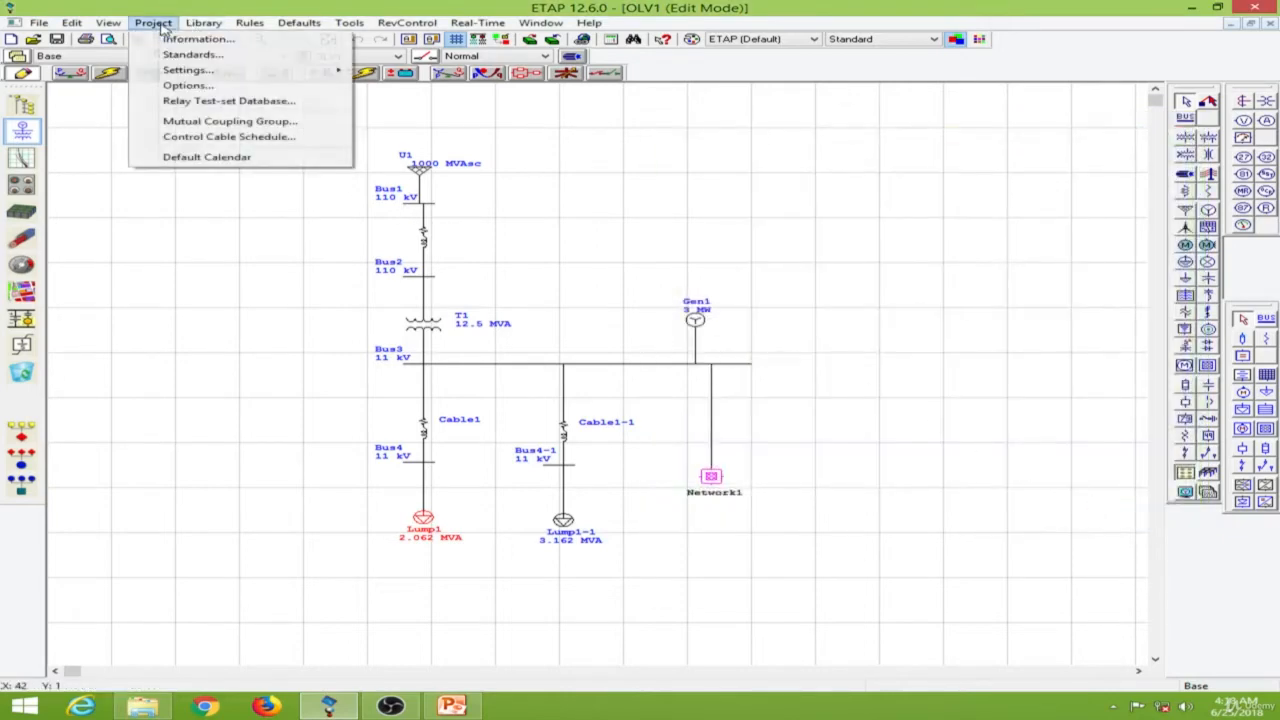
pyautogui.moveTo(182, 78)
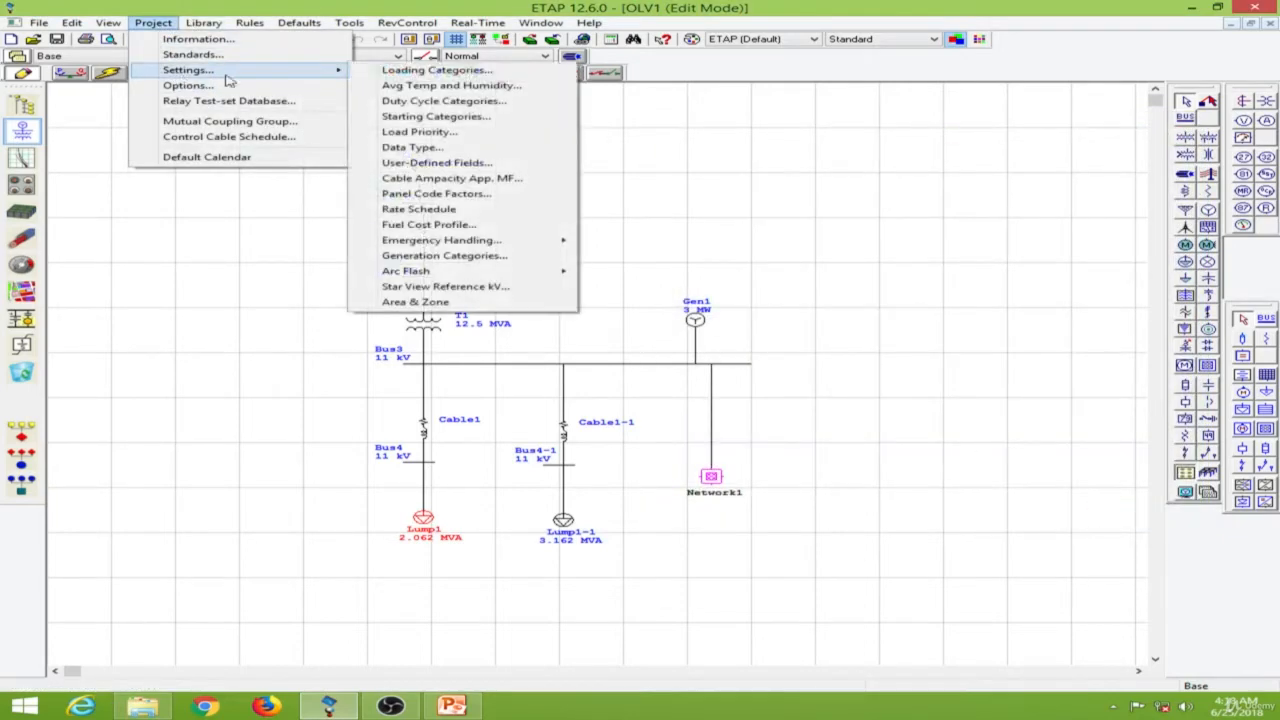
pyautogui.click(408, 71)
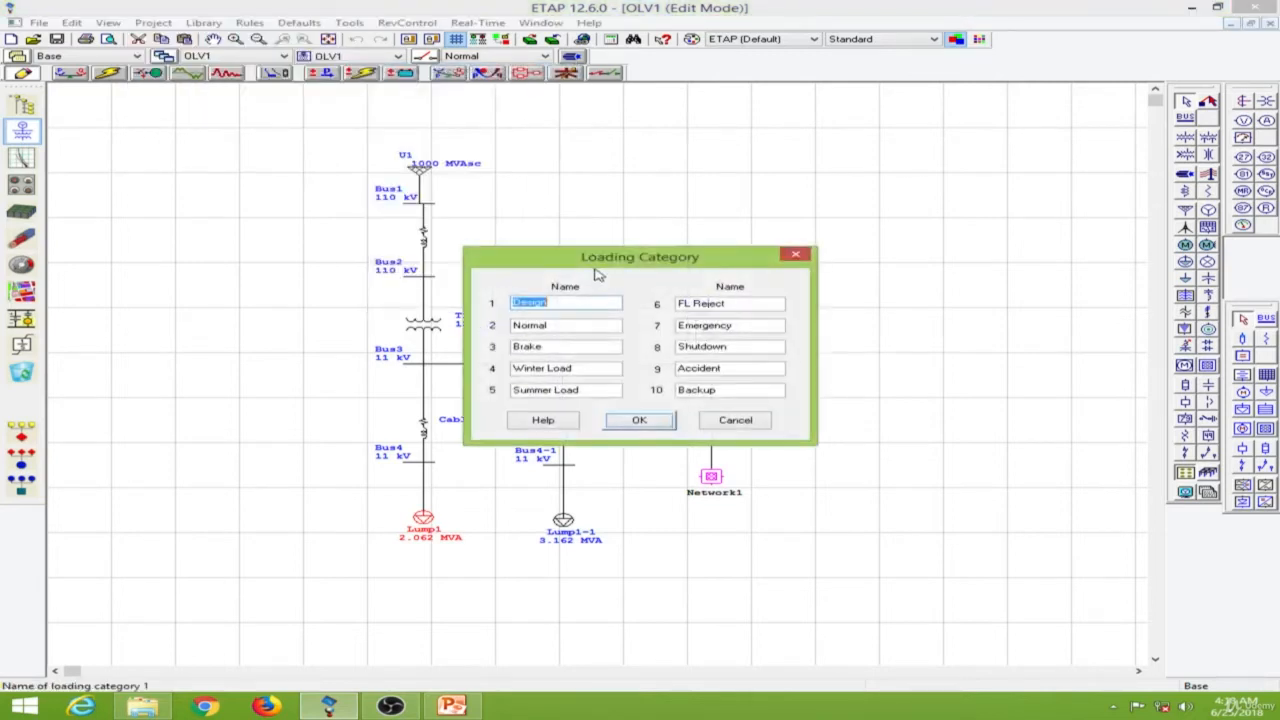
pyautogui.moveTo(603, 273); pyautogui.dragTo(909, 159)
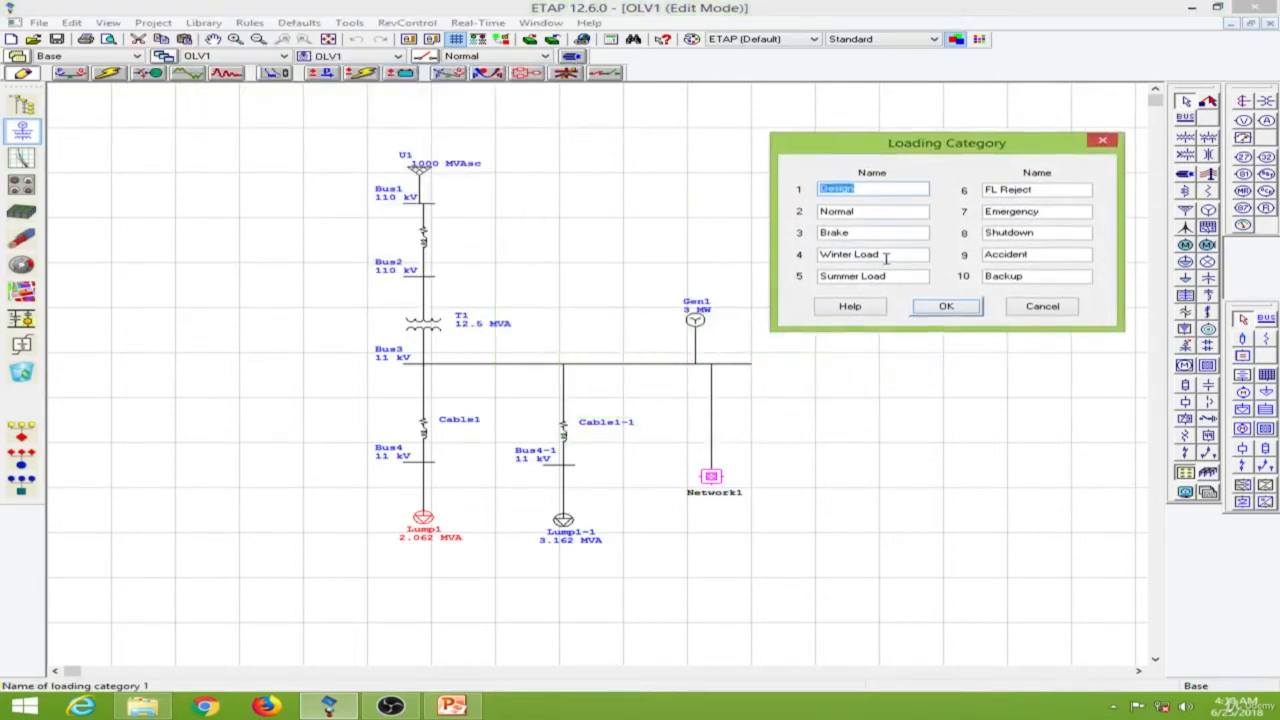
pyautogui.moveTo(853, 253); pyautogui.dragTo(797, 253)
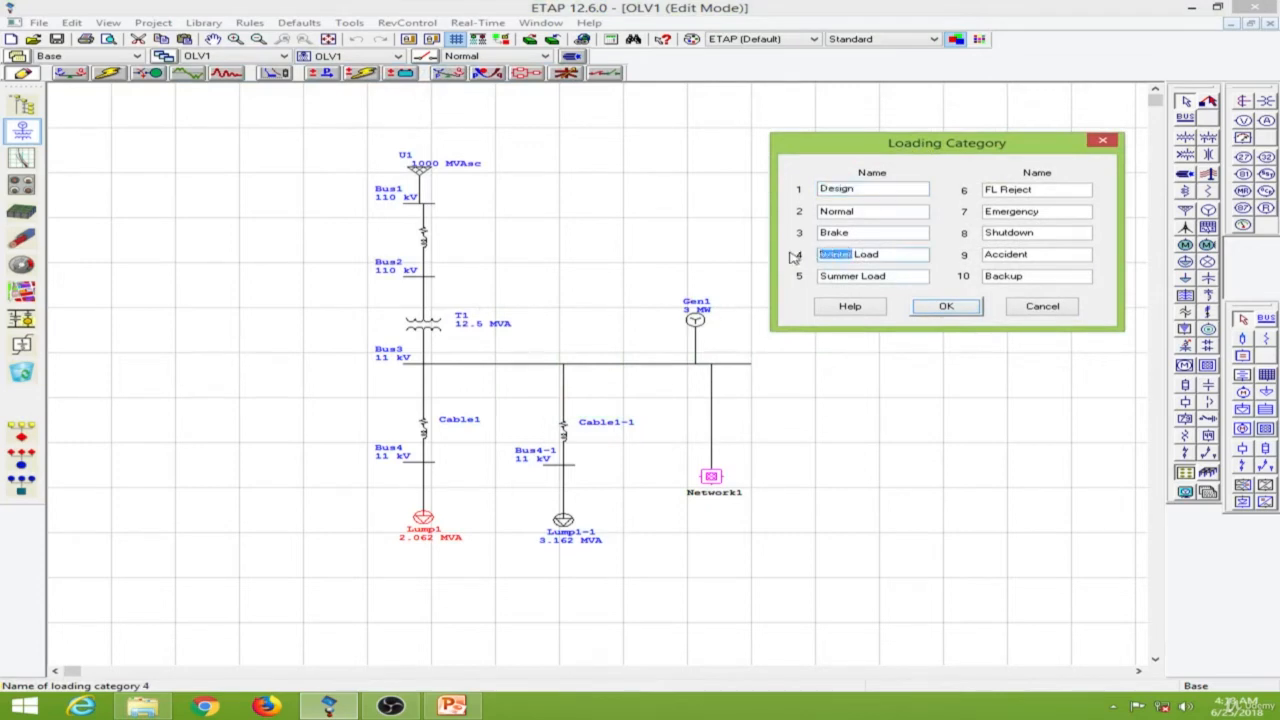
pyautogui.write('Monsoon')
pyautogui.click(958, 310)
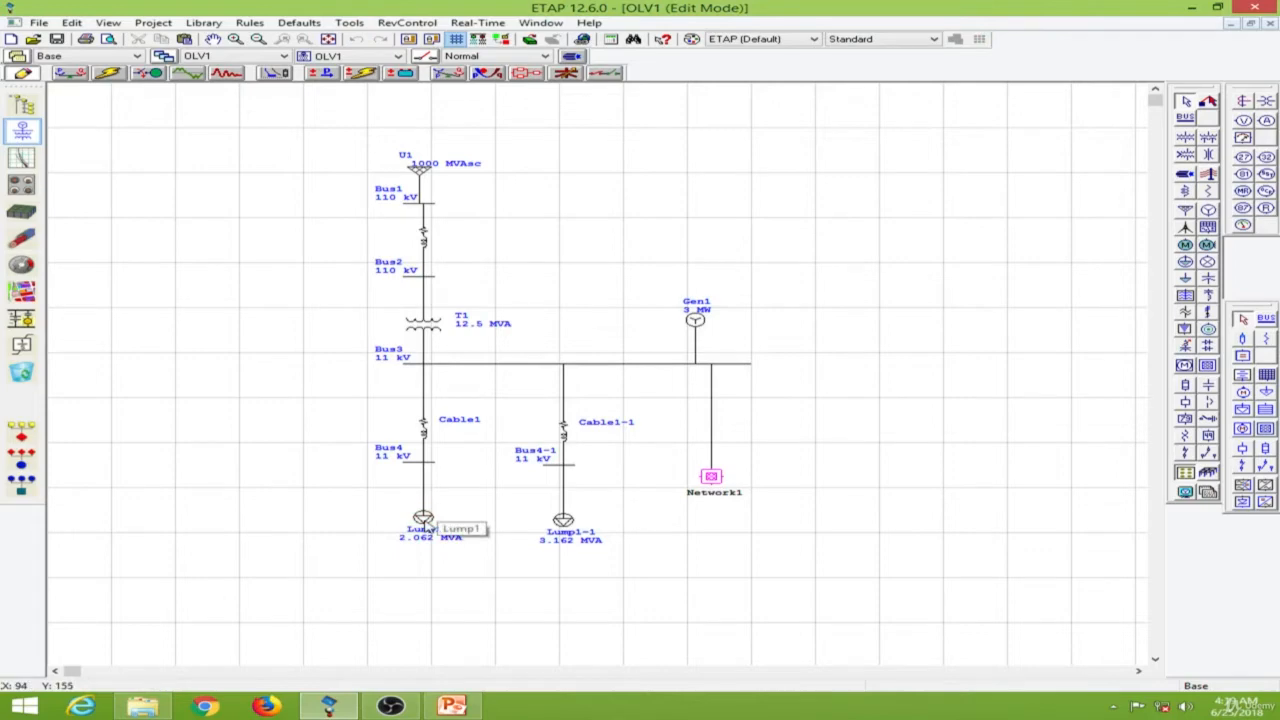
# Set lumped load Lump1's percent loading to 50 for Monsoon Load and 95 for Summer Load.
pyautogui.doubleClick(423, 520)
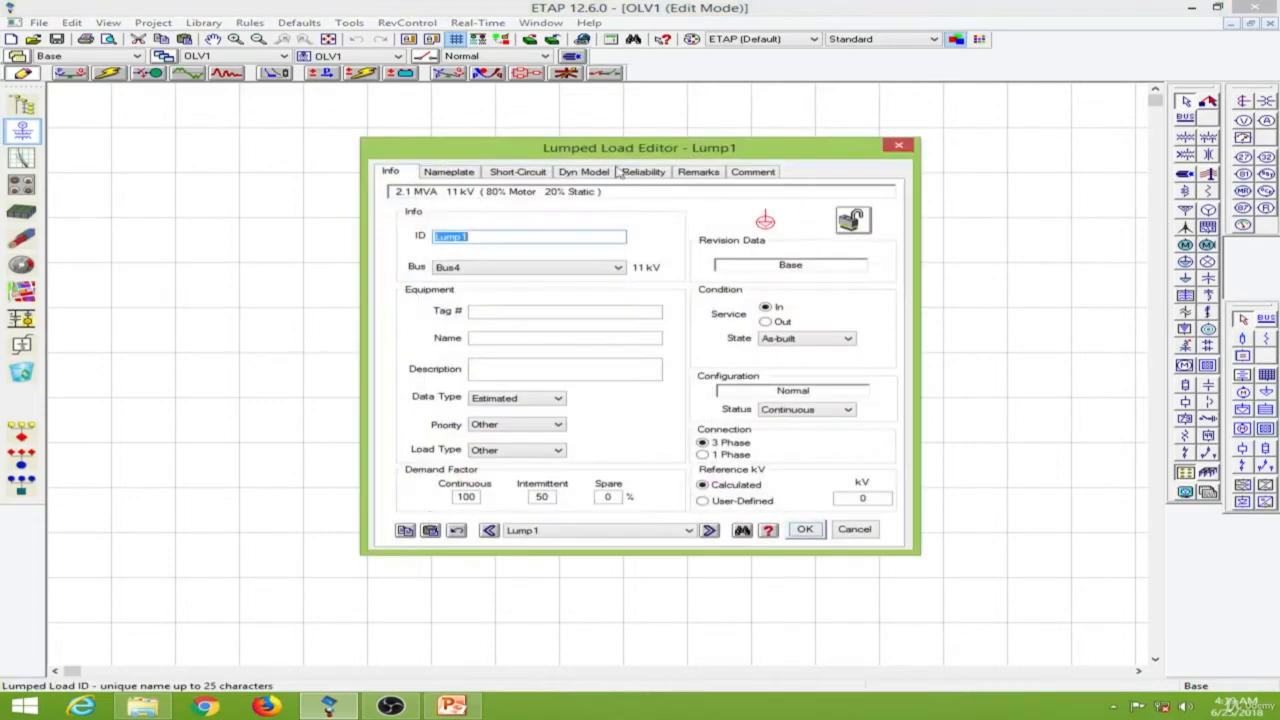
pyautogui.moveTo(574, 152); pyautogui.dragTo(890, 131)
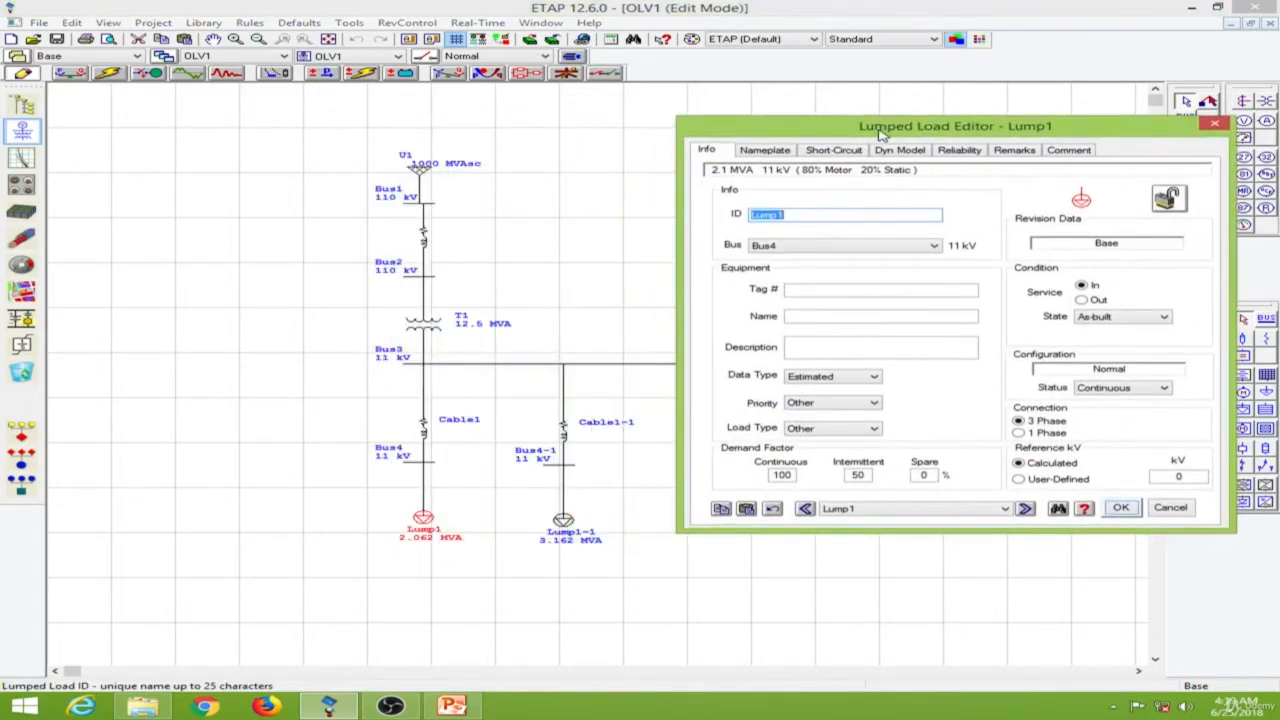
pyautogui.click(764, 151)
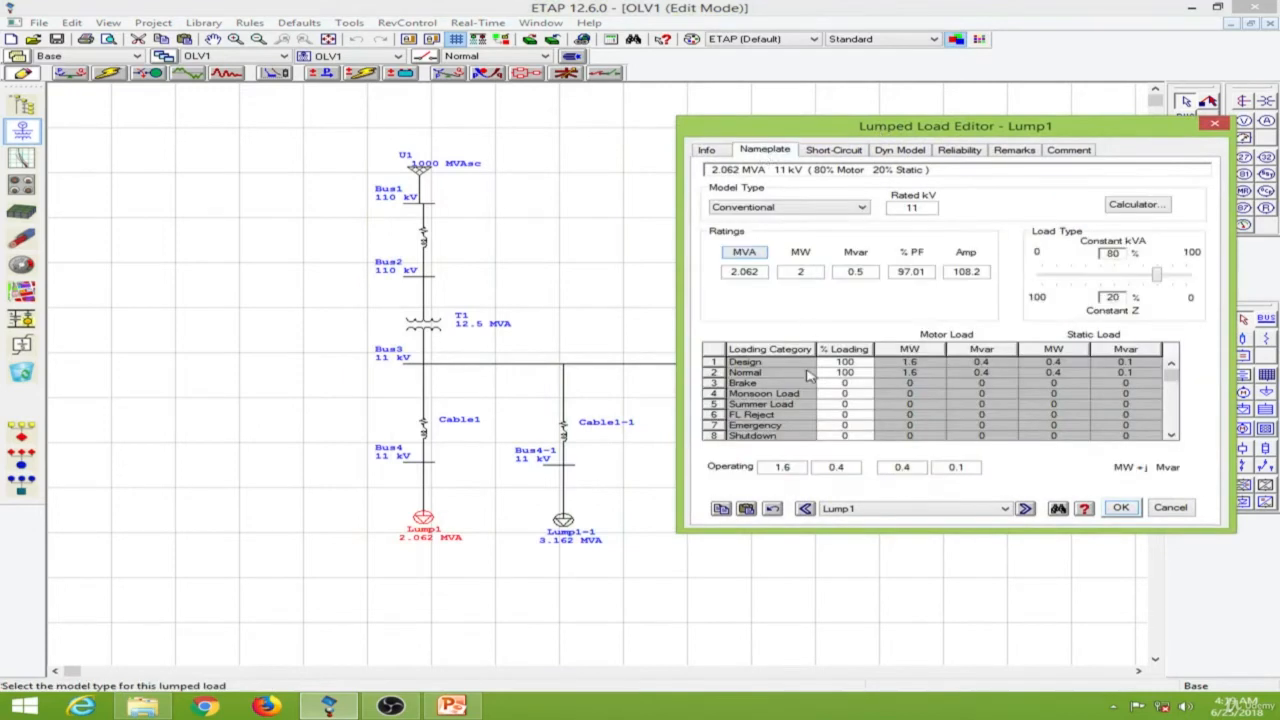
pyautogui.click(852, 395)
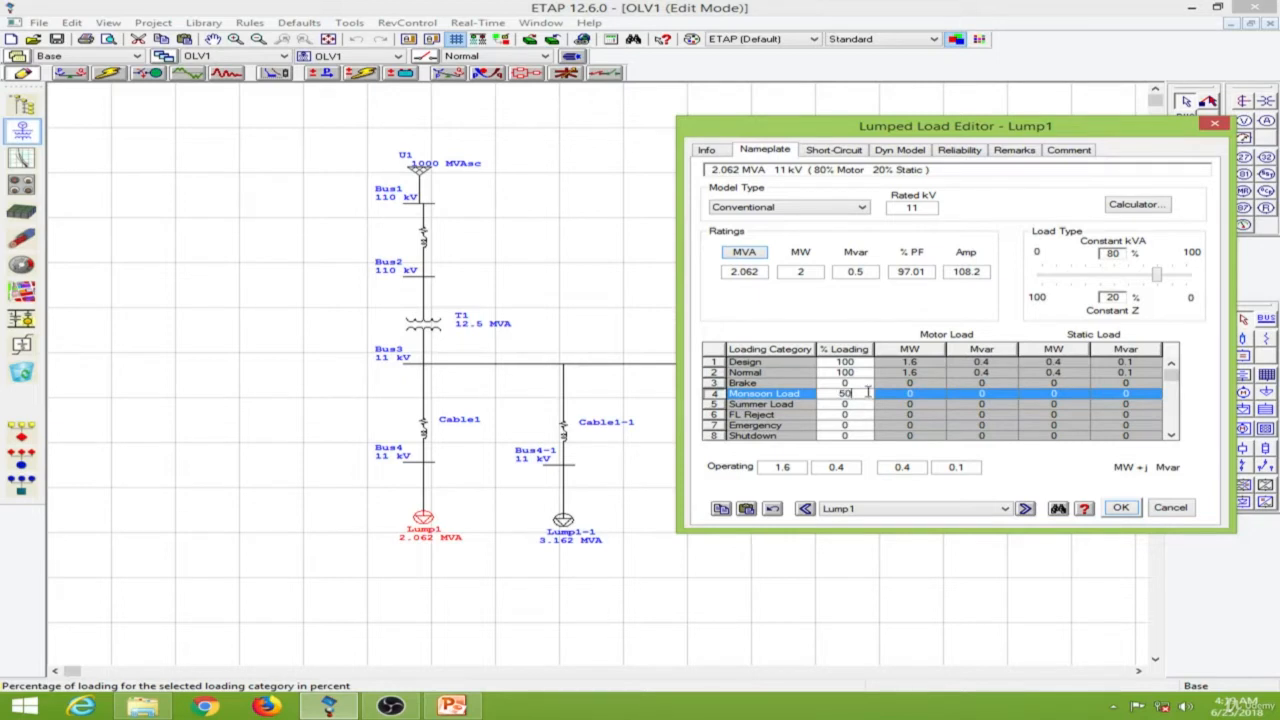
pyautogui.write('50')
pyautogui.click(850, 403)
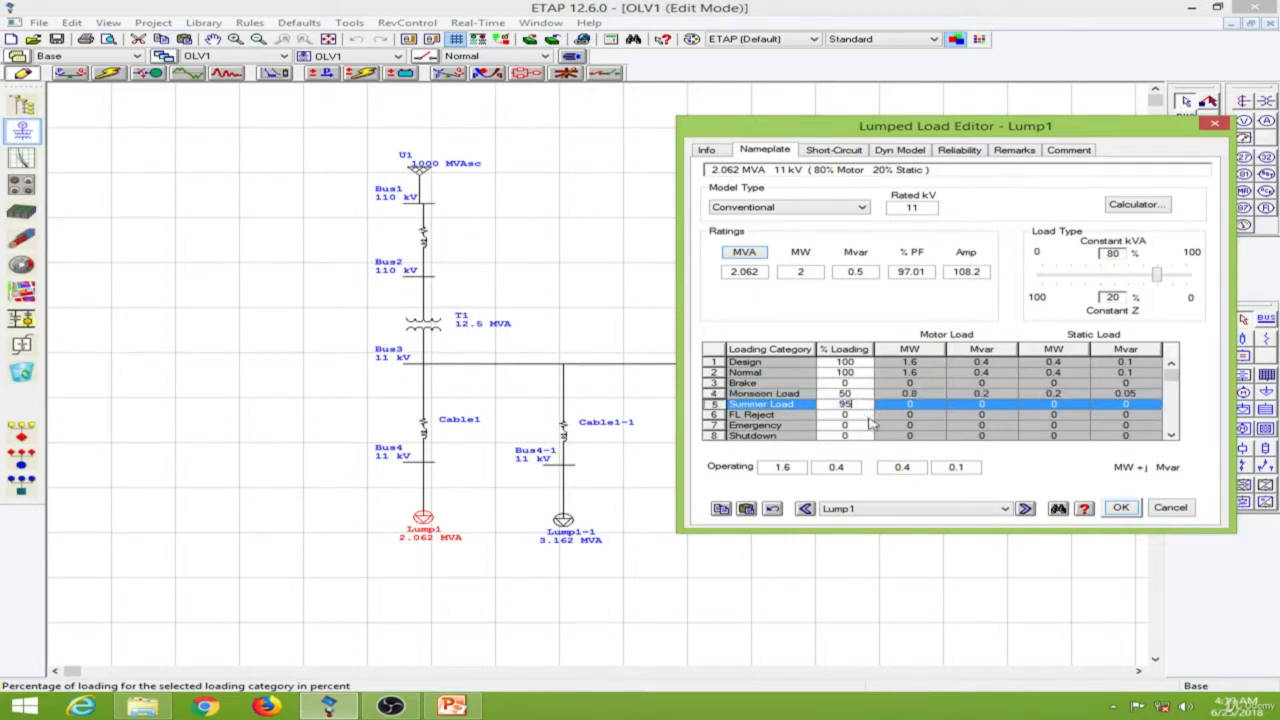
pyautogui.click(1040, 463)
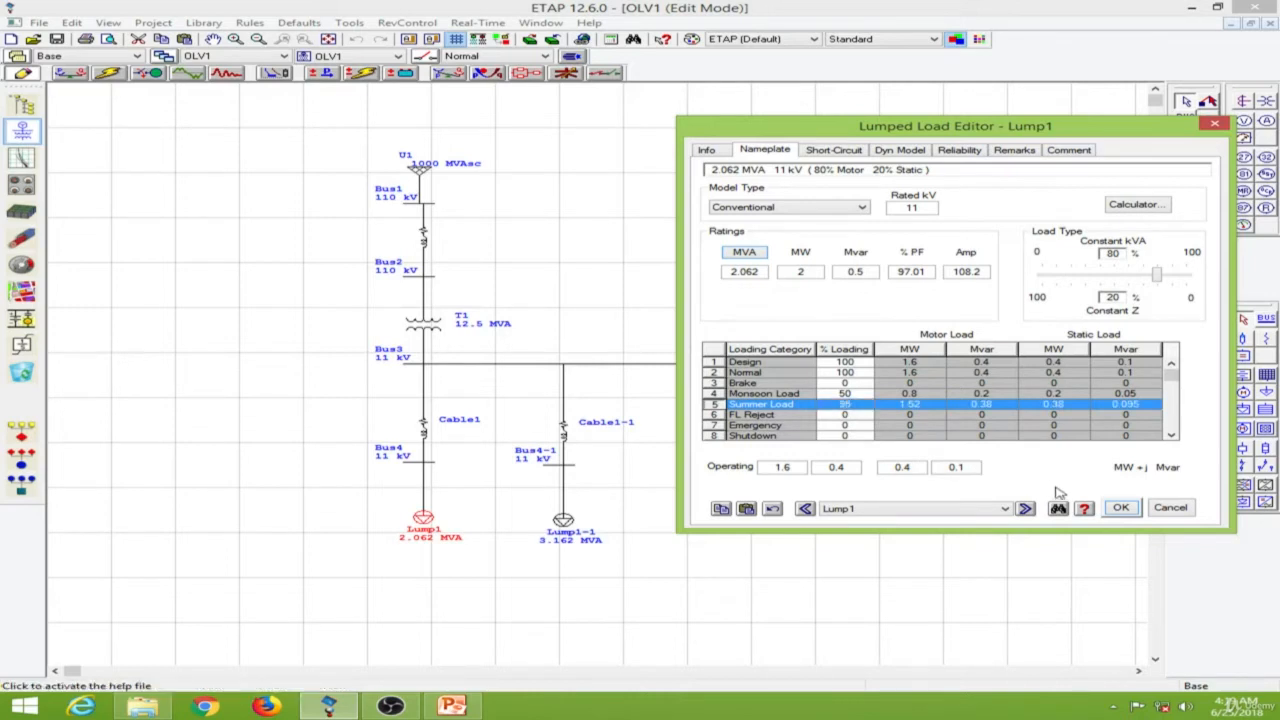
pyautogui.click(1121, 508)
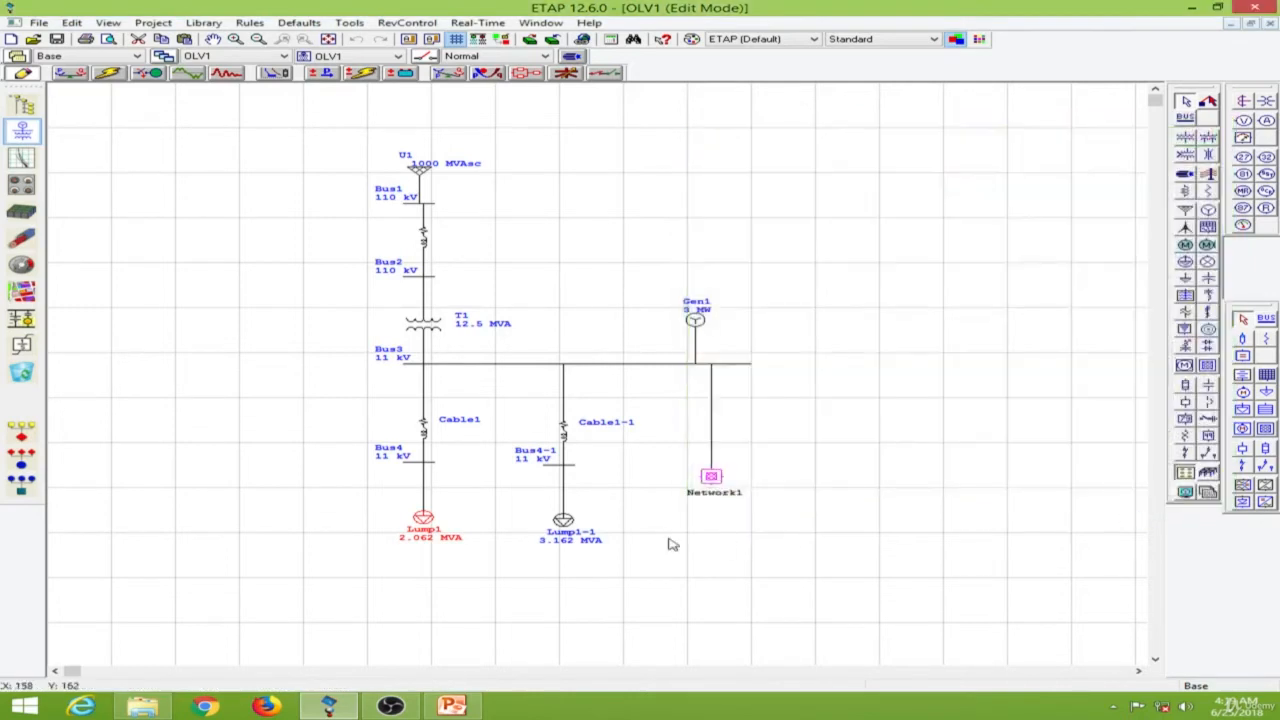
# Set lumped load Lump1-1's percent loading to 40 for Monsoon Load and 95 for Summer Load.
pyautogui.doubleClick(567, 521)
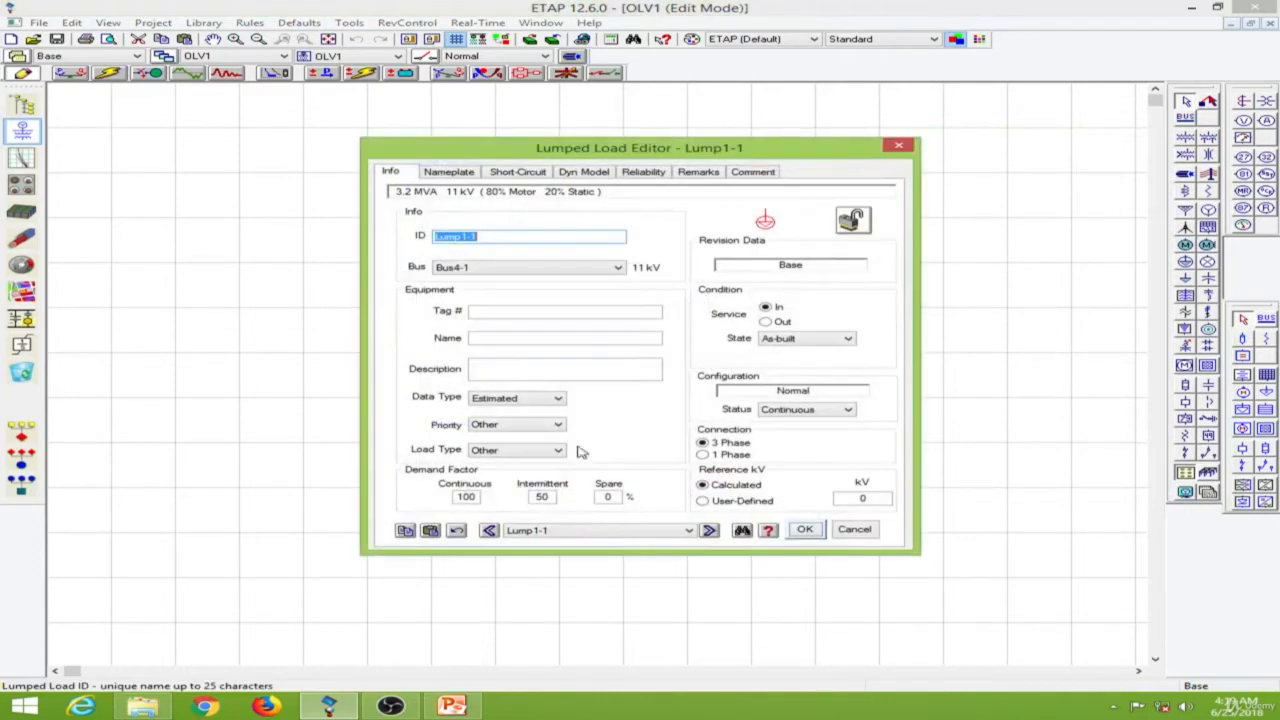
pyautogui.moveTo(503, 135); pyautogui.dragTo(773, 127)
pyautogui.click(713, 143)
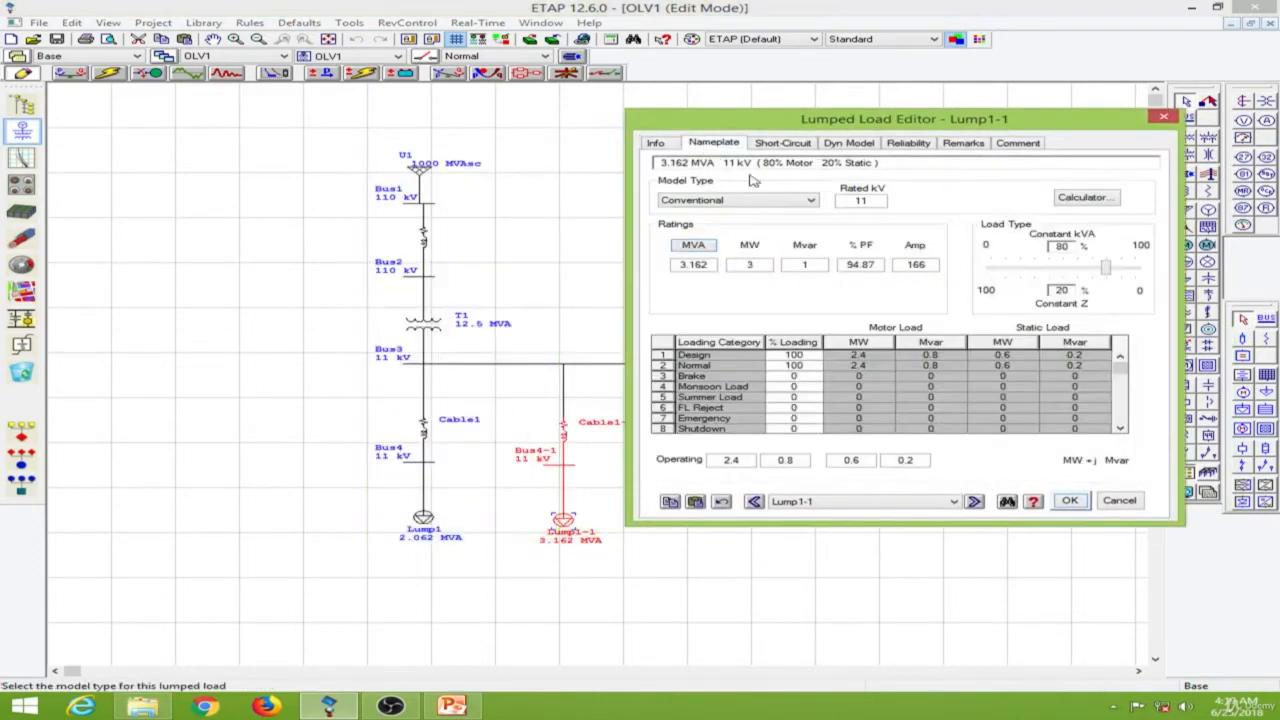
pyautogui.click(806, 386)
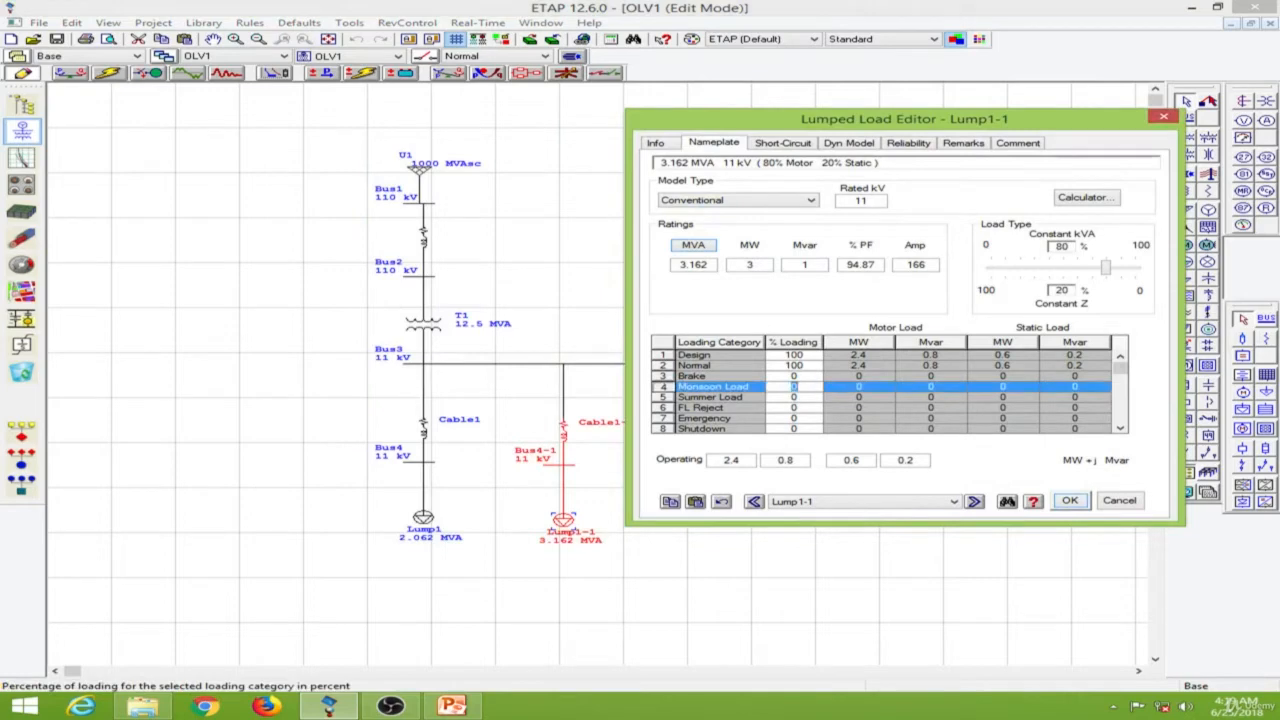
pyautogui.click(803, 397)
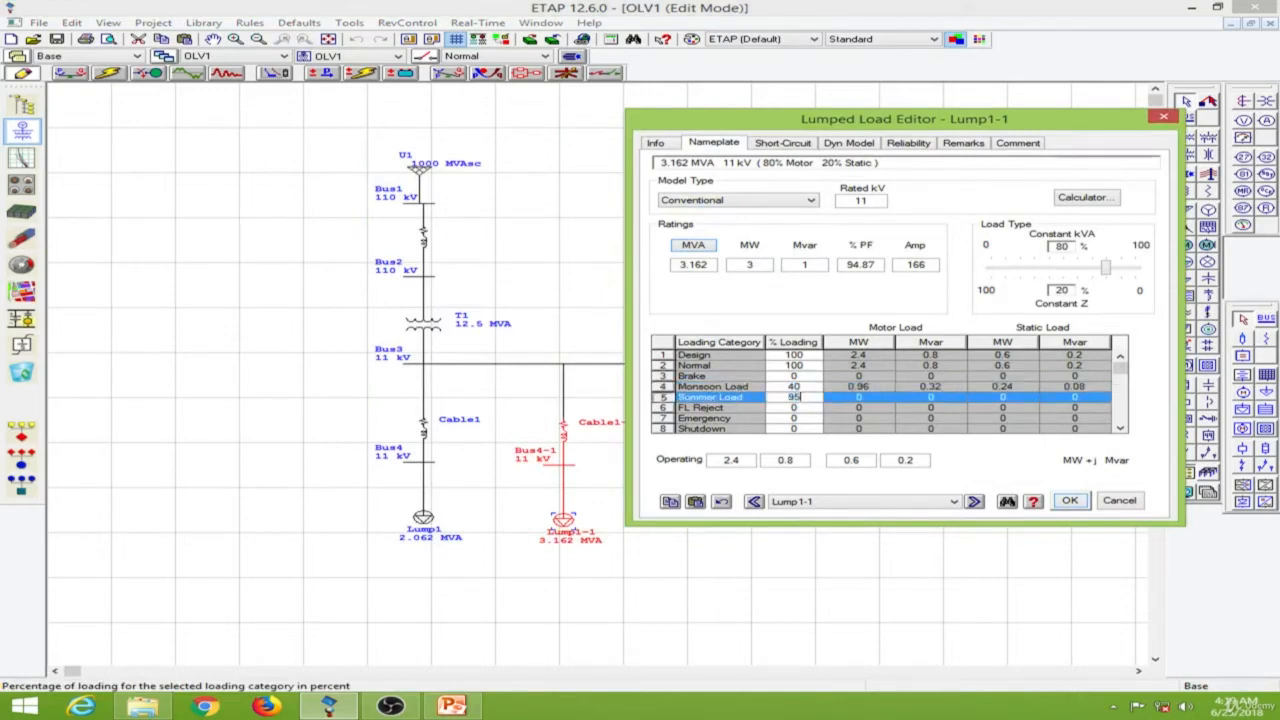
pyautogui.press('Return')
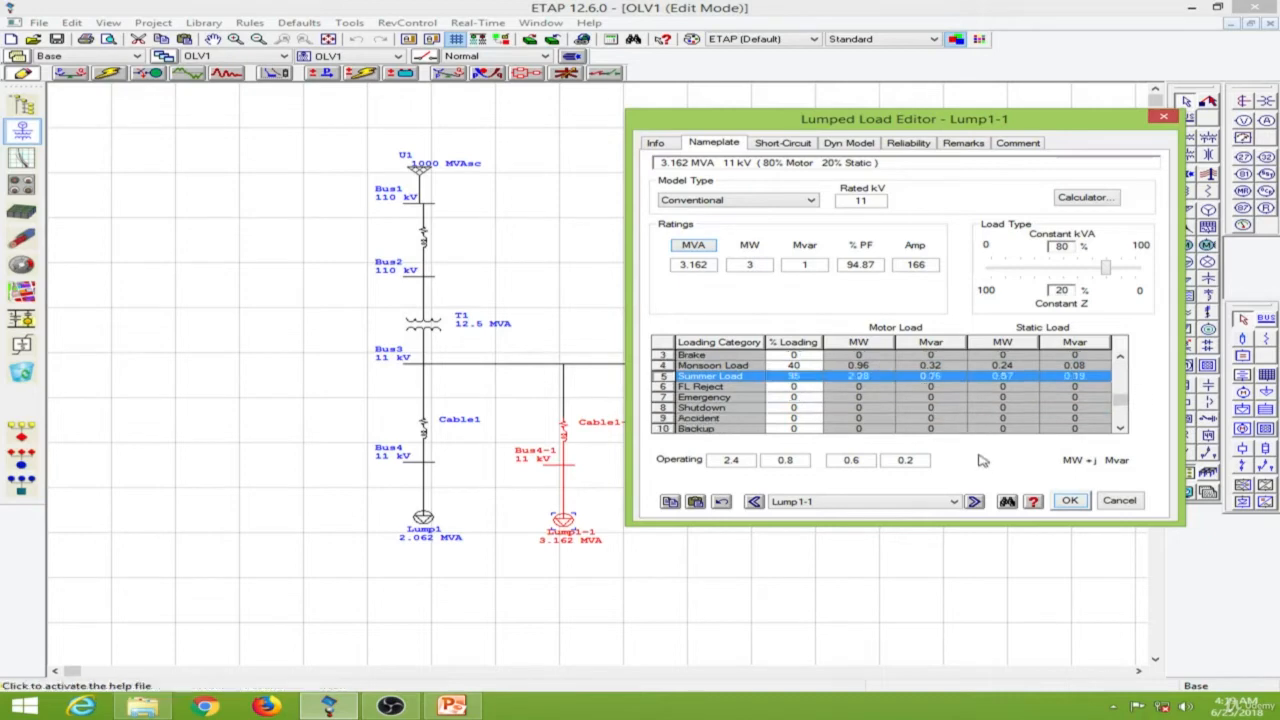
pyautogui.click(1068, 500)
# Inside composite network Network1, set static load Load1's percent loading to 40 for Monsoon Load and 90 for Summer Load.
pyautogui.doubleClick(712, 479)
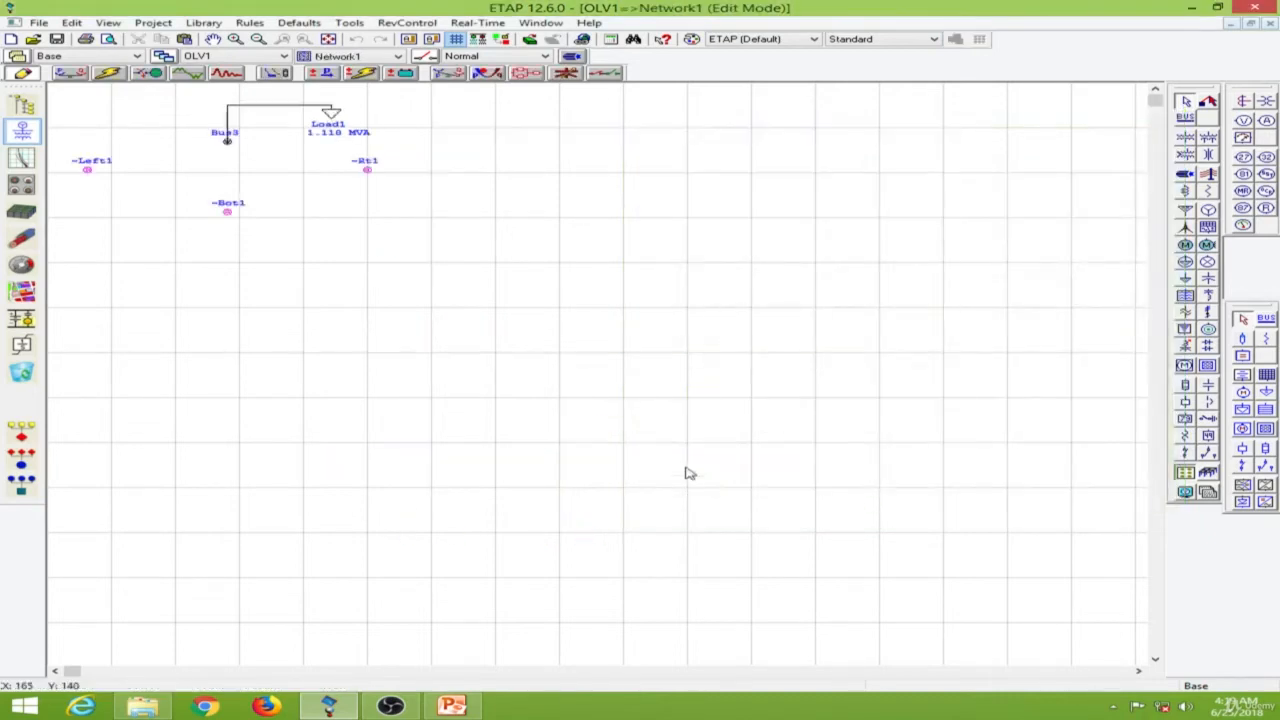
pyautogui.doubleClick(330, 114)
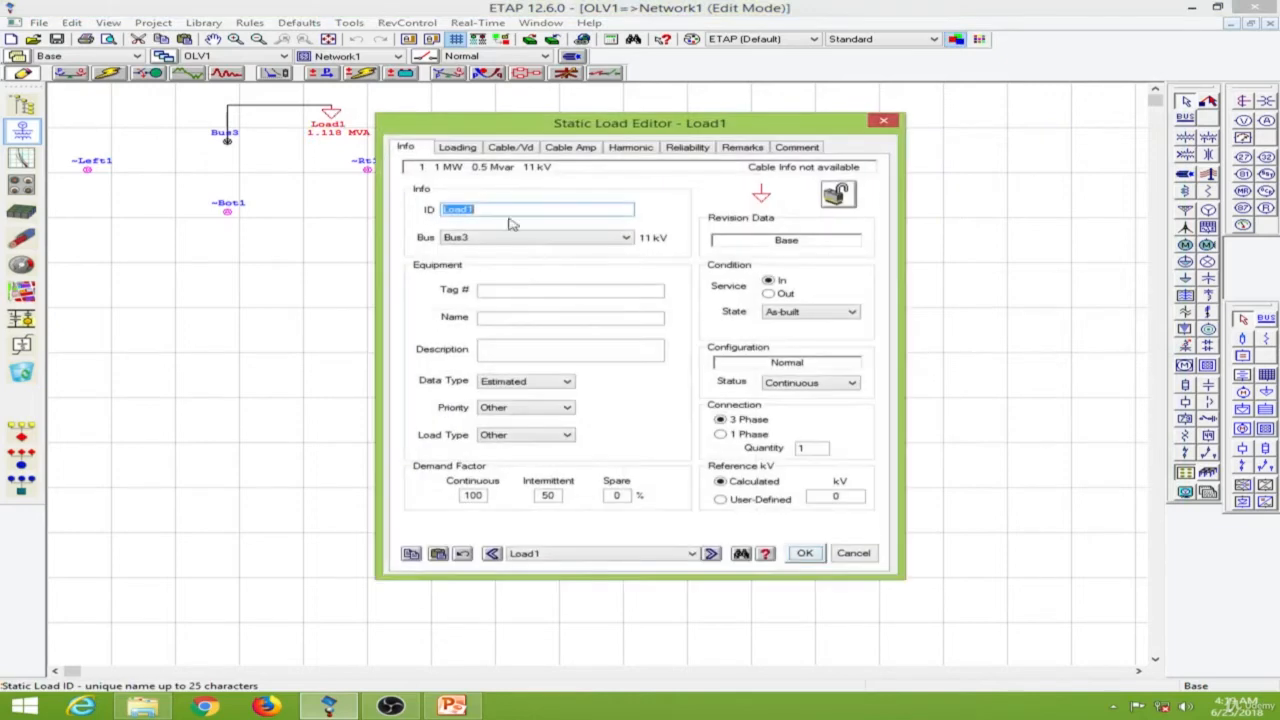
pyautogui.click(457, 147)
pyautogui.click(580, 343)
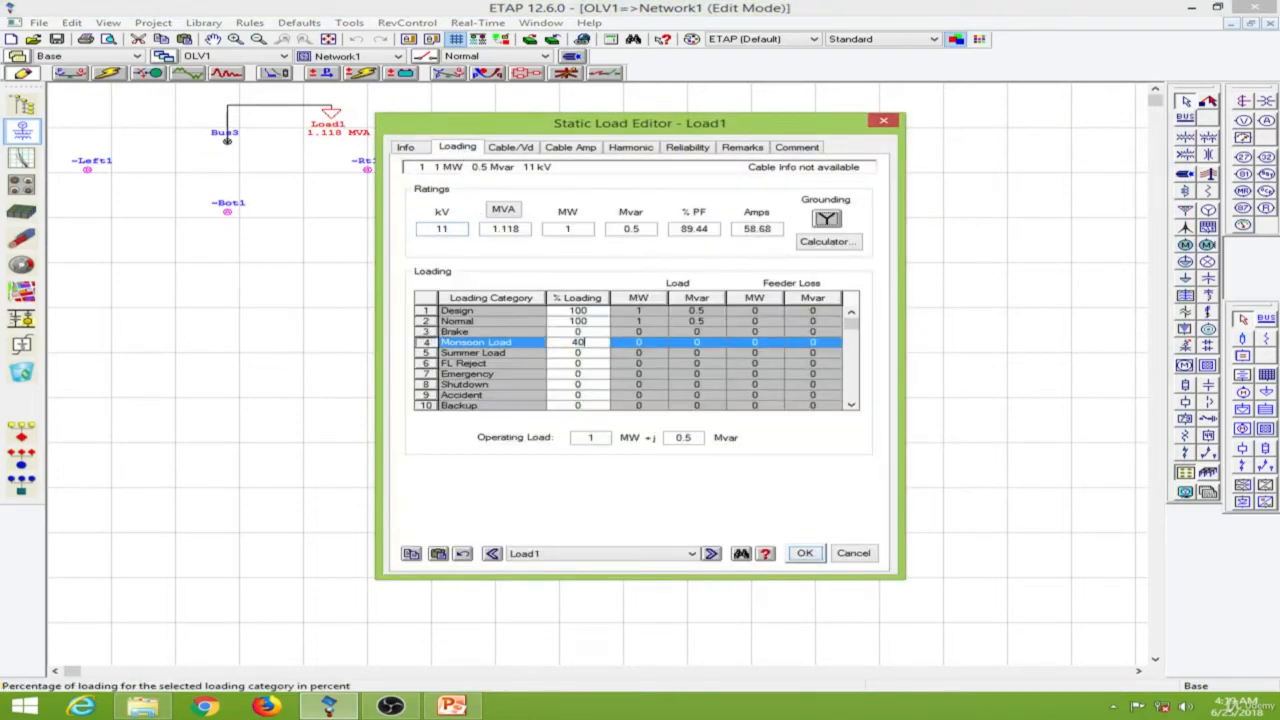
pyautogui.write('40')
pyautogui.click(583, 353)
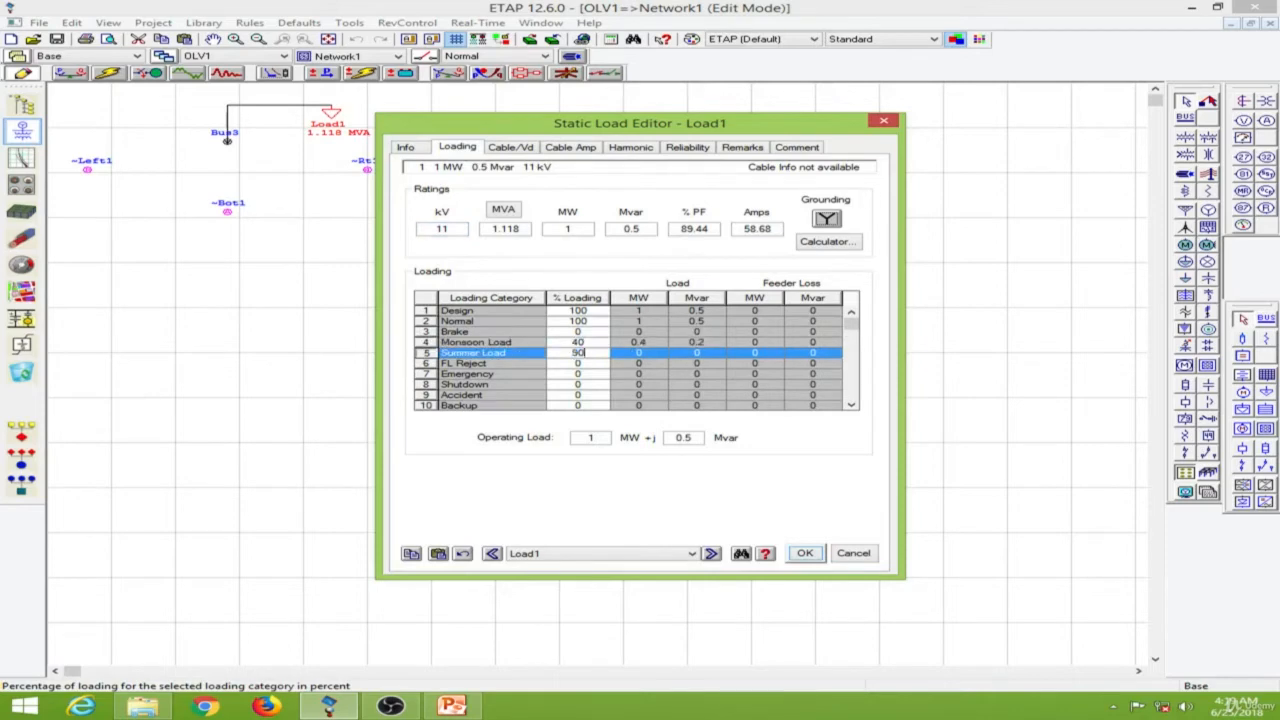
pyautogui.press('Tab')
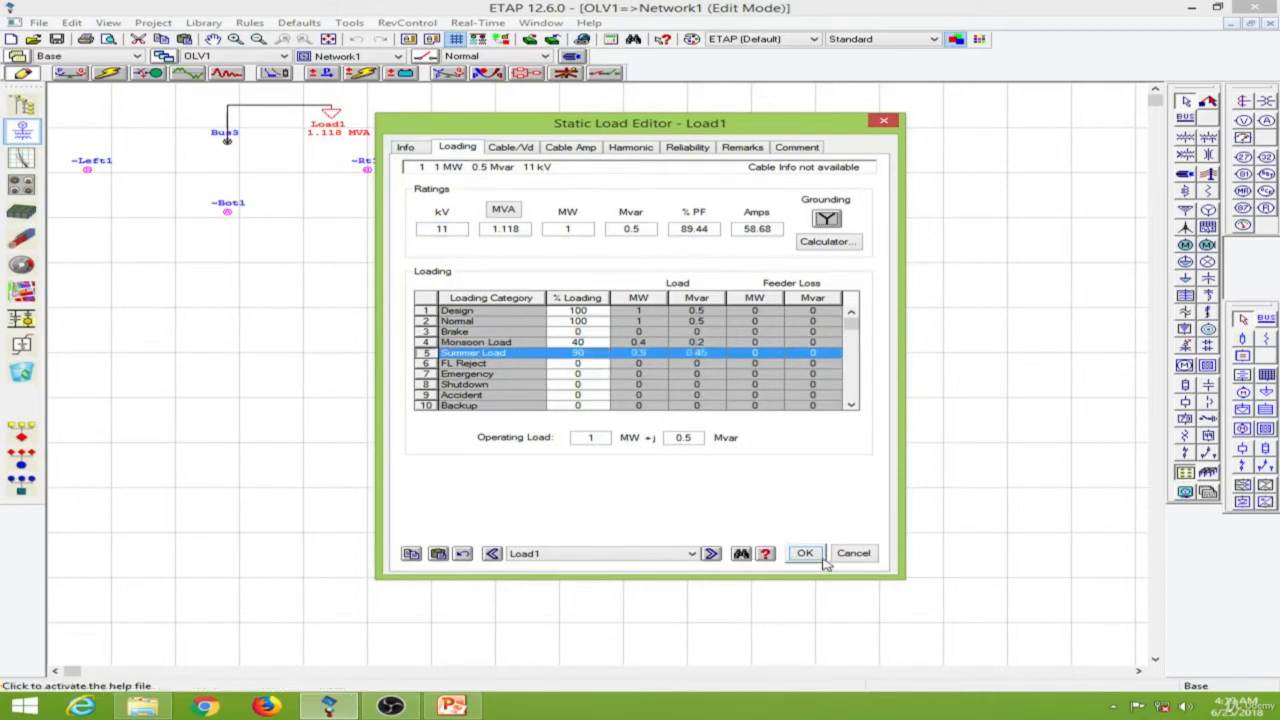
pyautogui.click(817, 557)
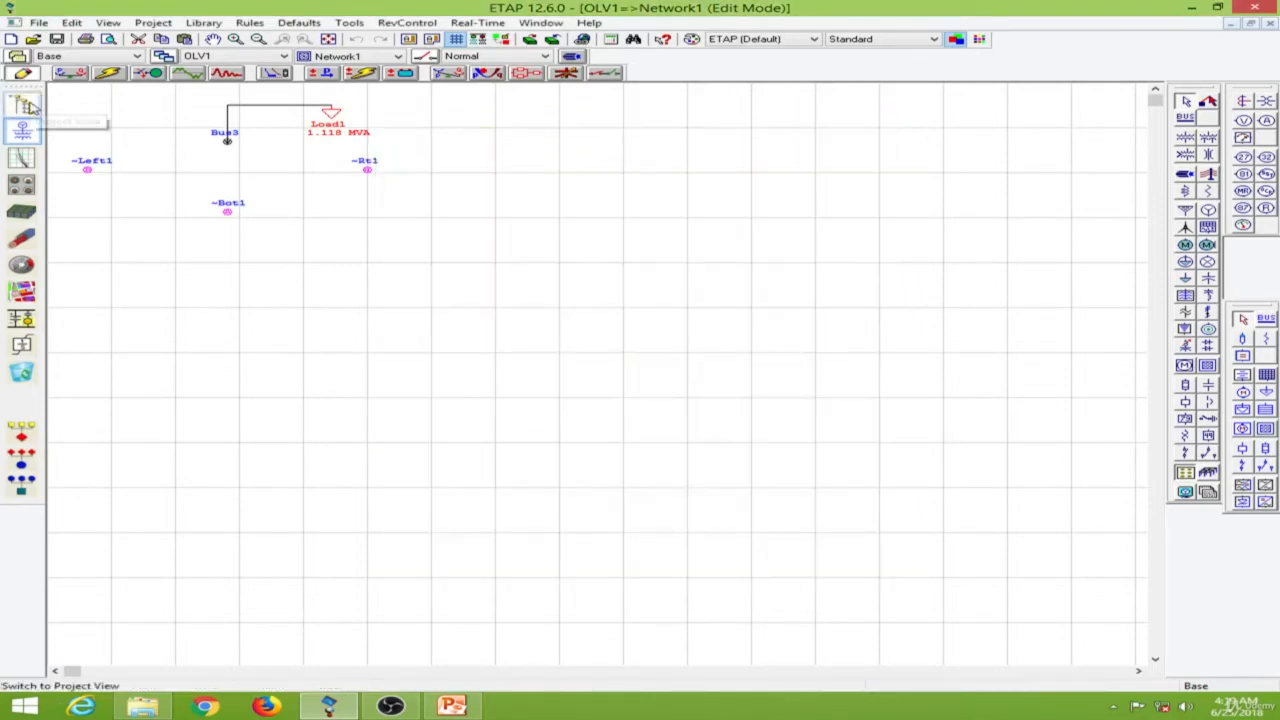
# Return to the OLV1 one-line diagram, switch it to Load Flow Analysis mode, and set the output report to Prompt.
pyautogui.click(28, 106)
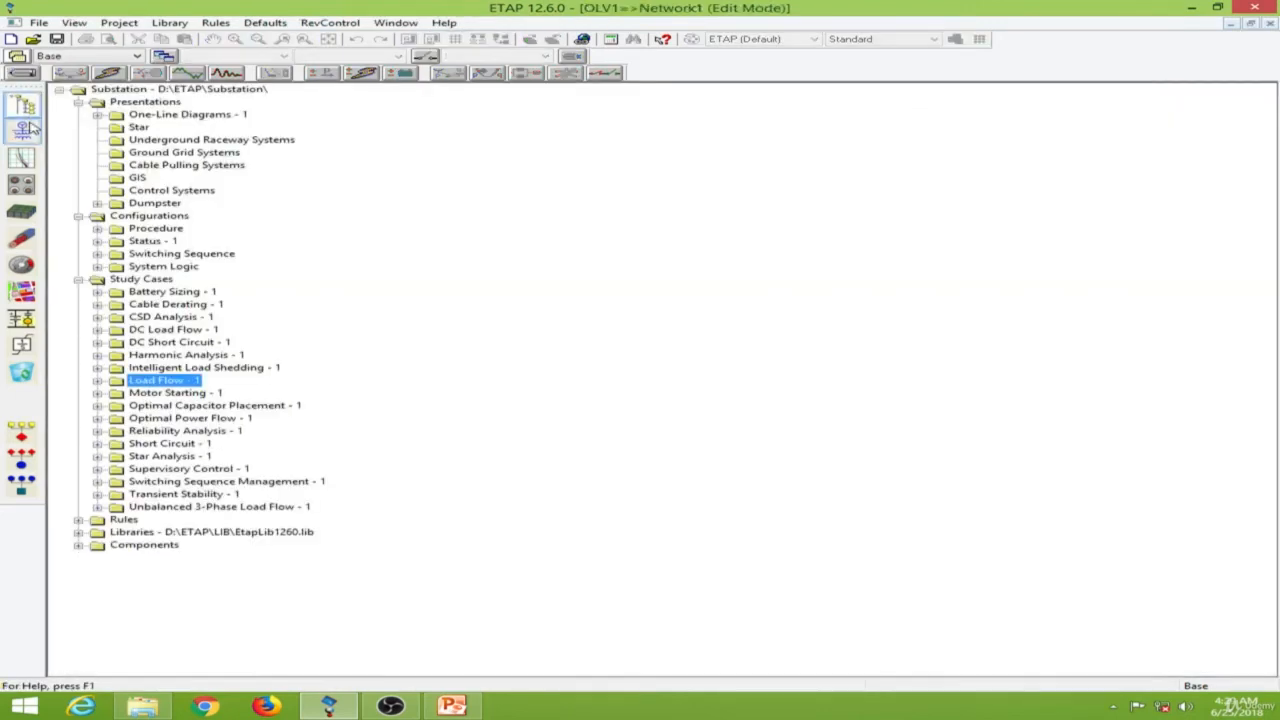
pyautogui.click(30, 128)
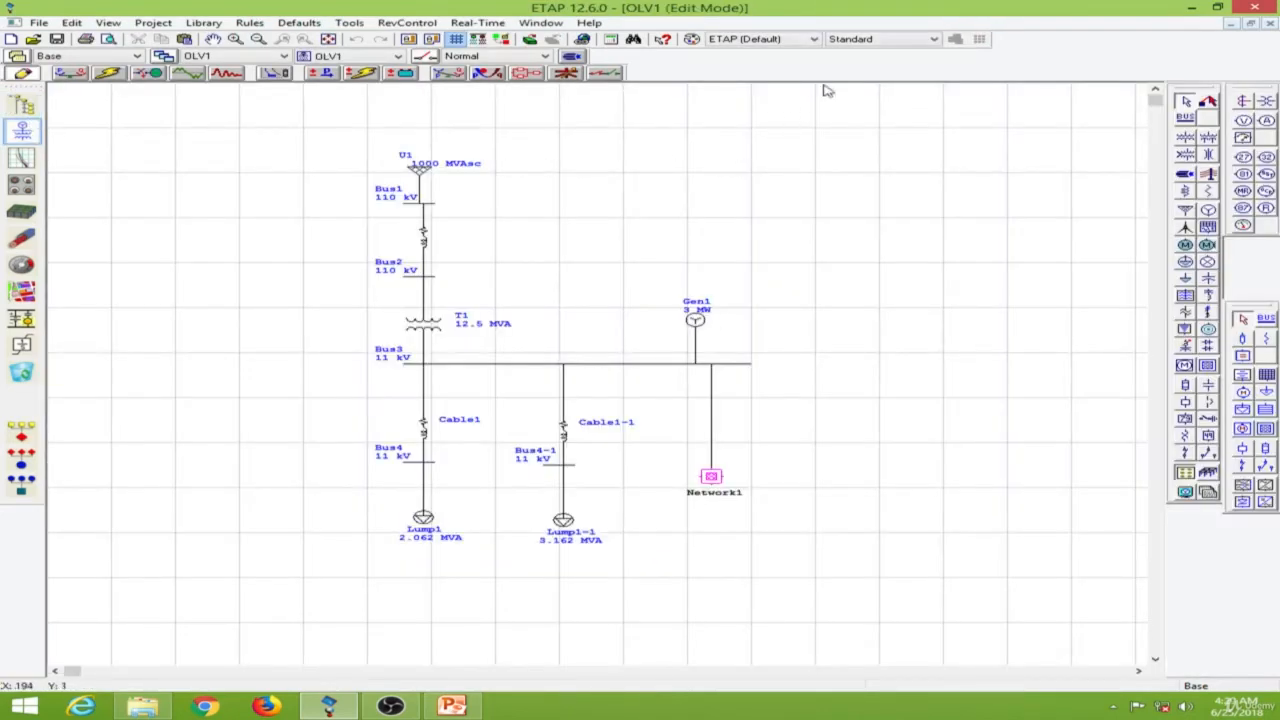
pyautogui.click(70, 74)
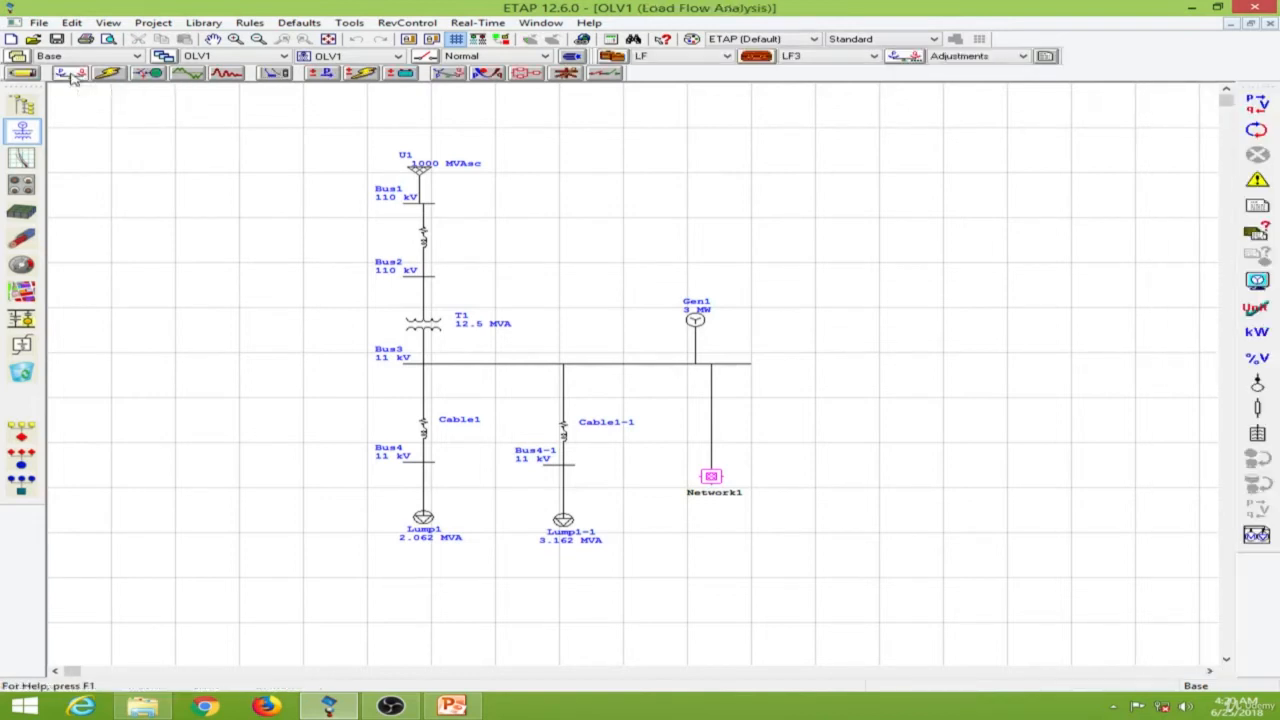
pyautogui.click(850, 58)
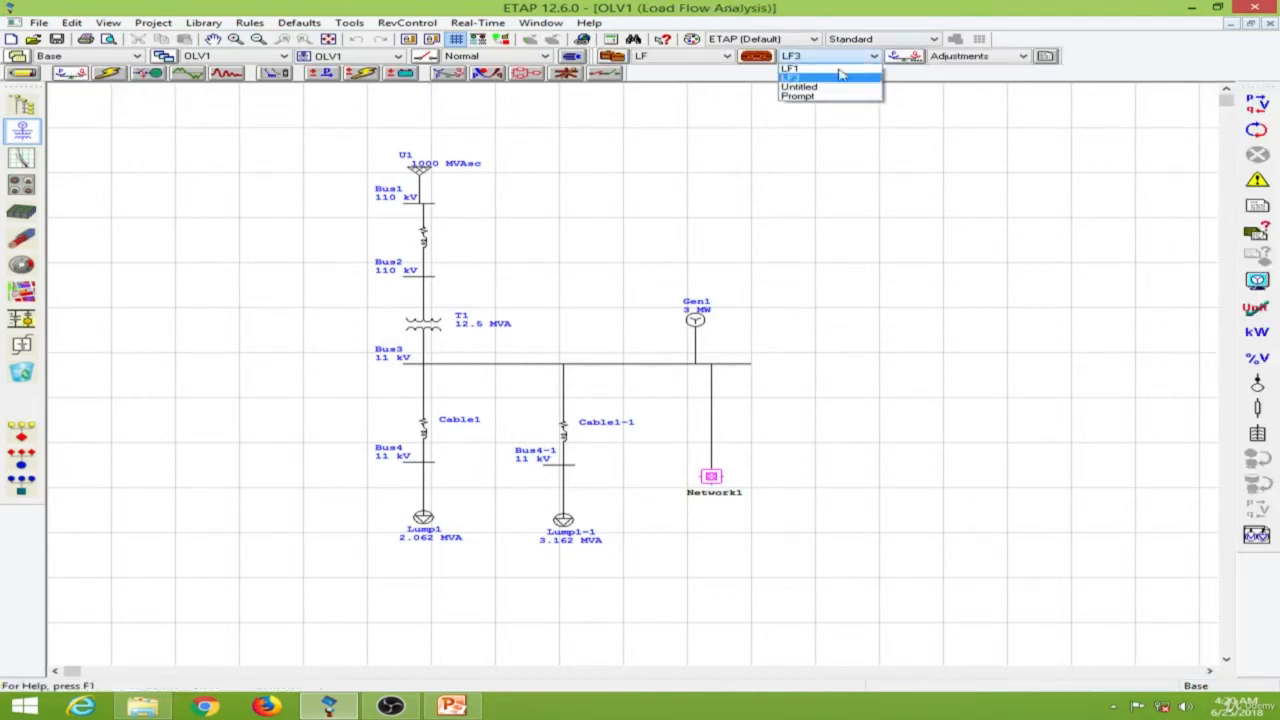
pyautogui.click(829, 96)
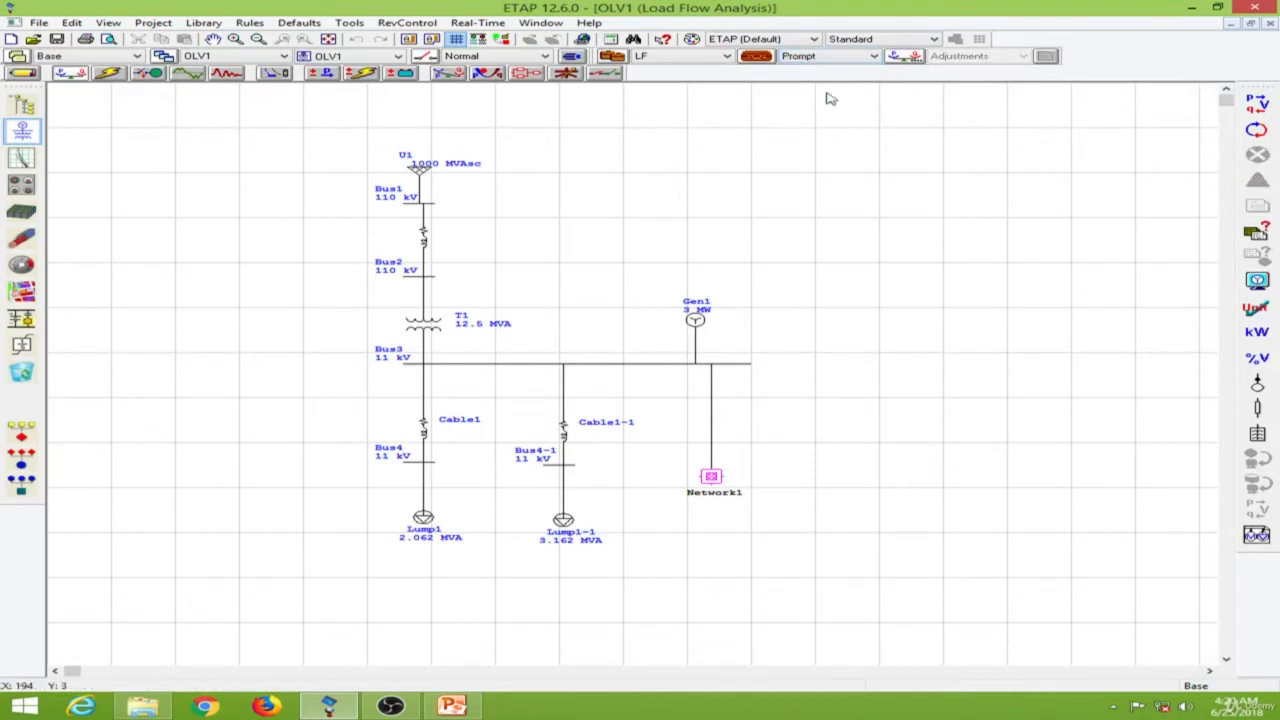
pyautogui.click(842, 59)
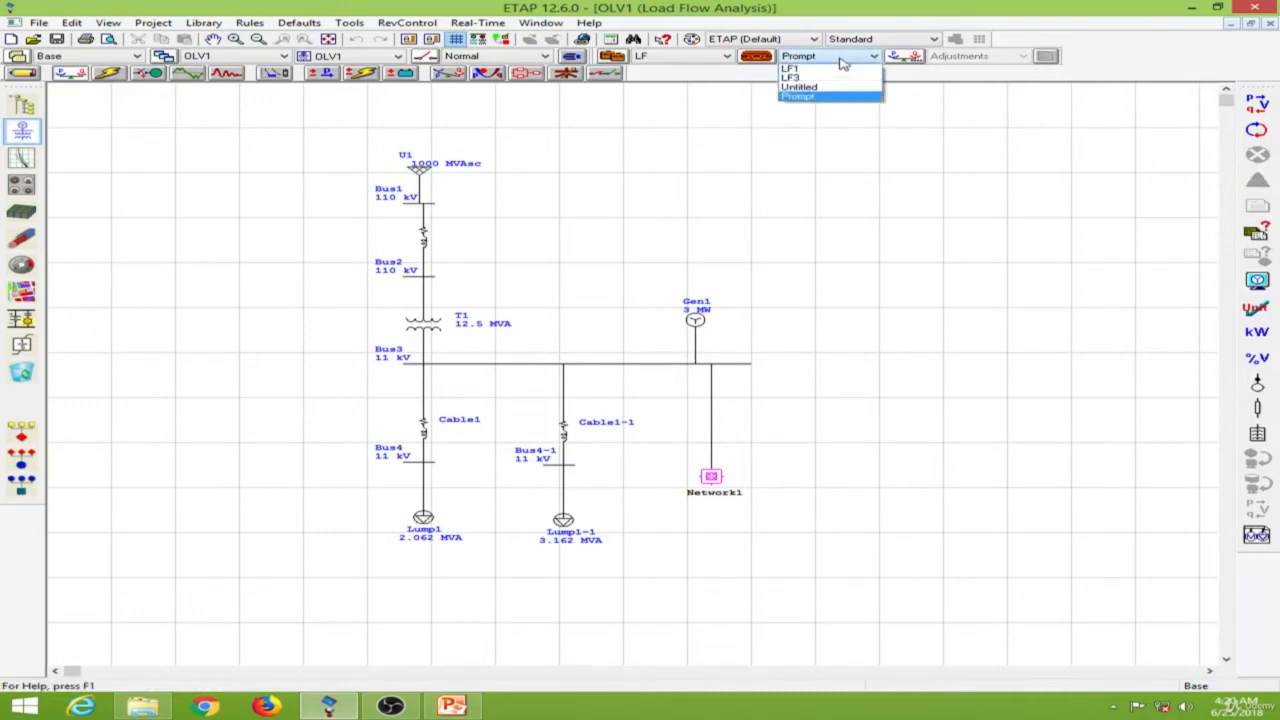
pyautogui.click(829, 97)
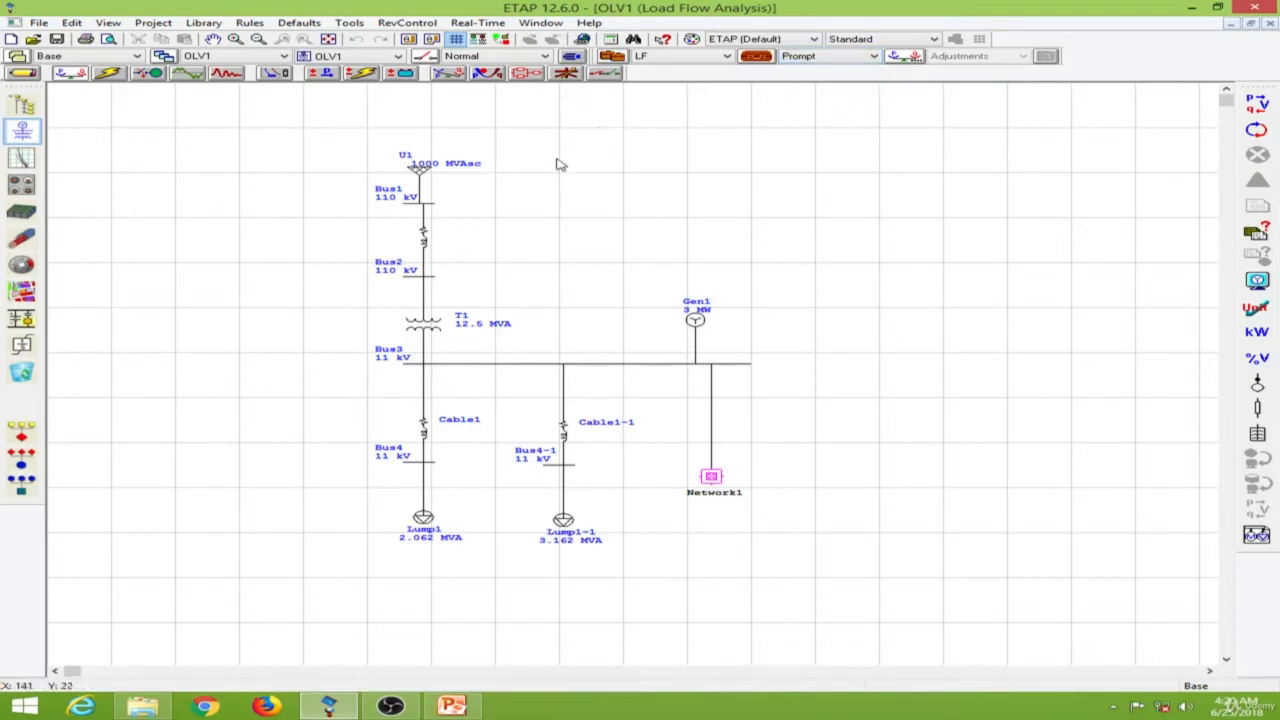
# Run the load flow calculation on OLV1 with the output file named LF2.
pyautogui.click(1262, 108)
pyautogui.moveTo(640, 306); pyautogui.dragTo(972, 152)
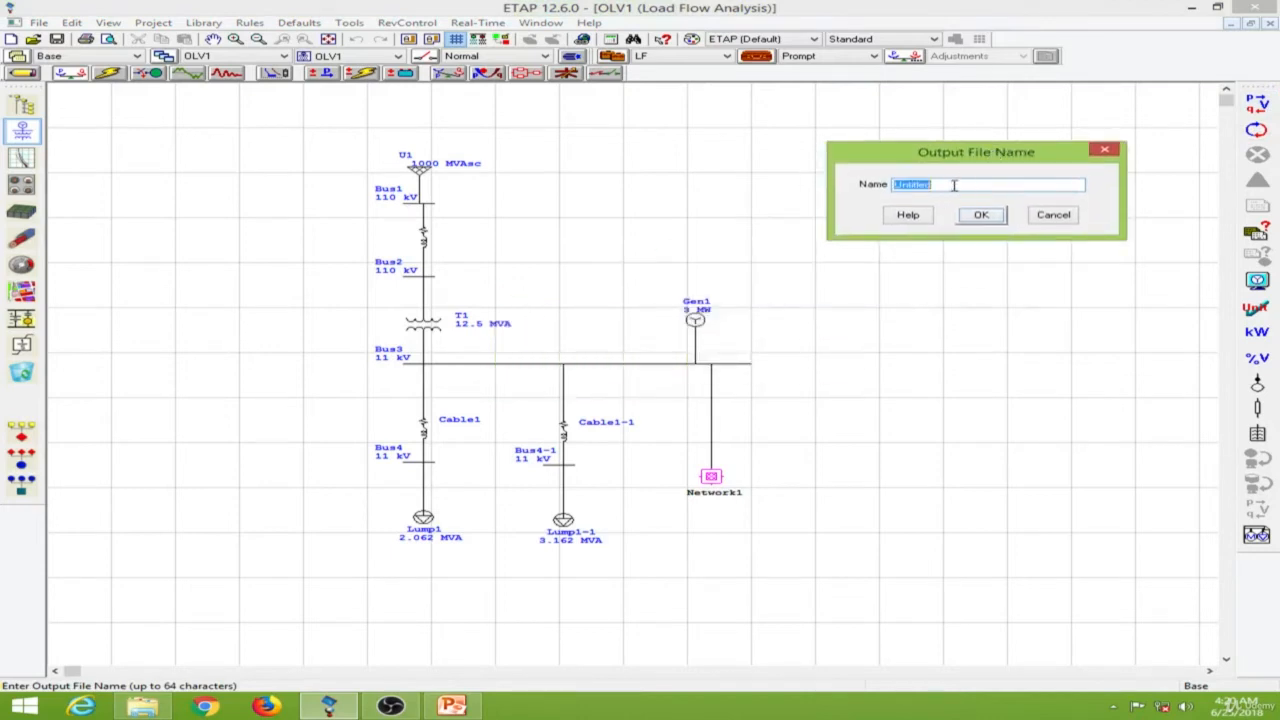
pyautogui.write('LF2')
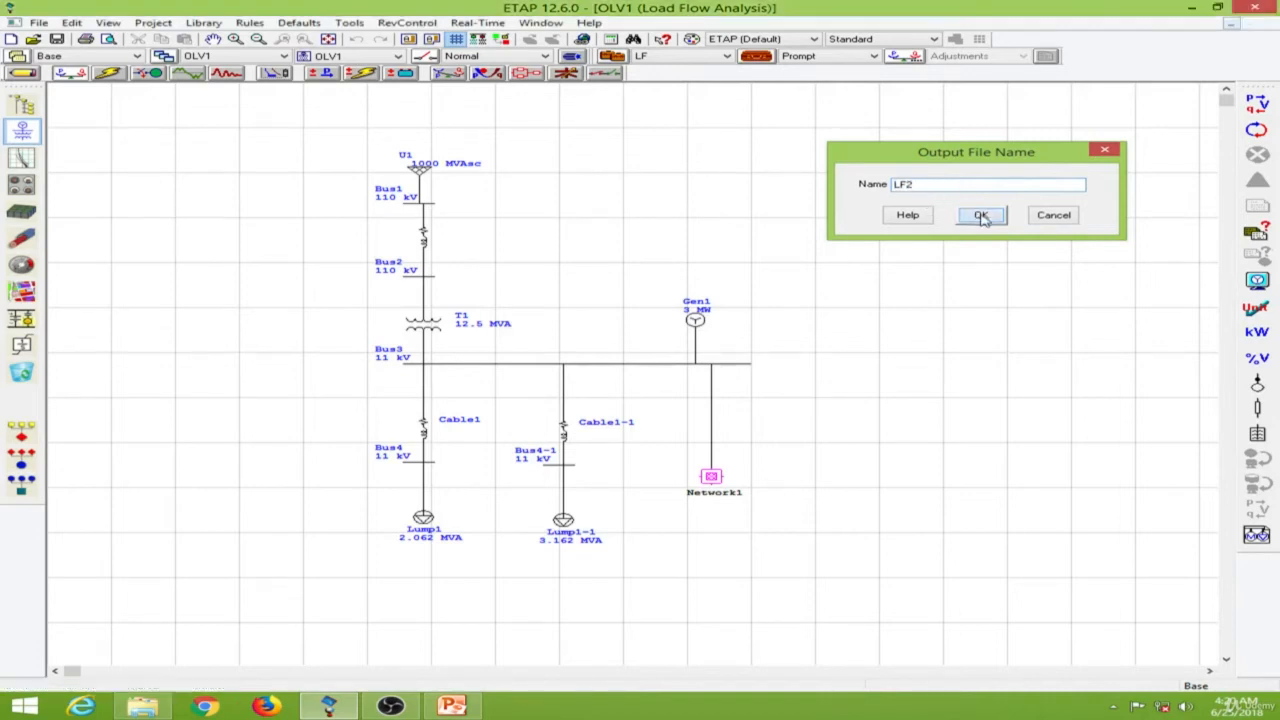
pyautogui.click(982, 218)
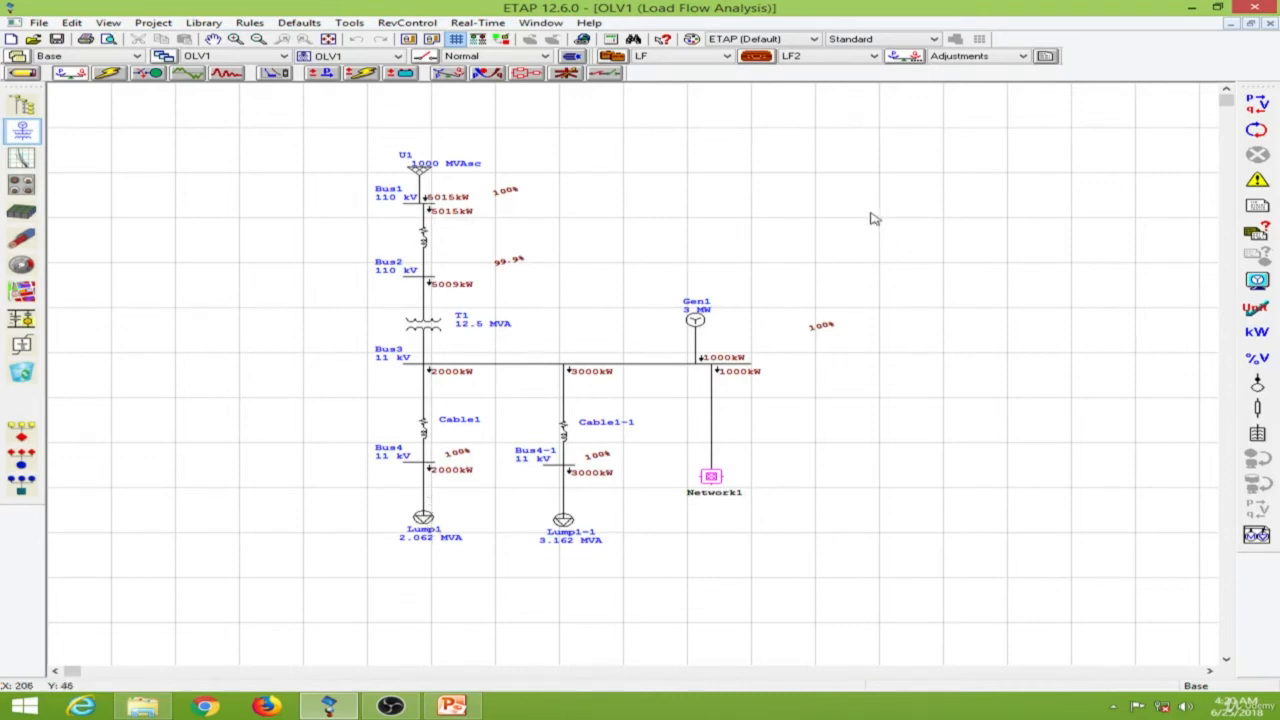
# Set the LF study case's loading category to Monsoon Load and run the load flow calculation on OLV1.
pyautogui.click(765, 58)
pyautogui.moveTo(676, 158); pyautogui.dragTo(993, 117)
pyautogui.click(750, 139)
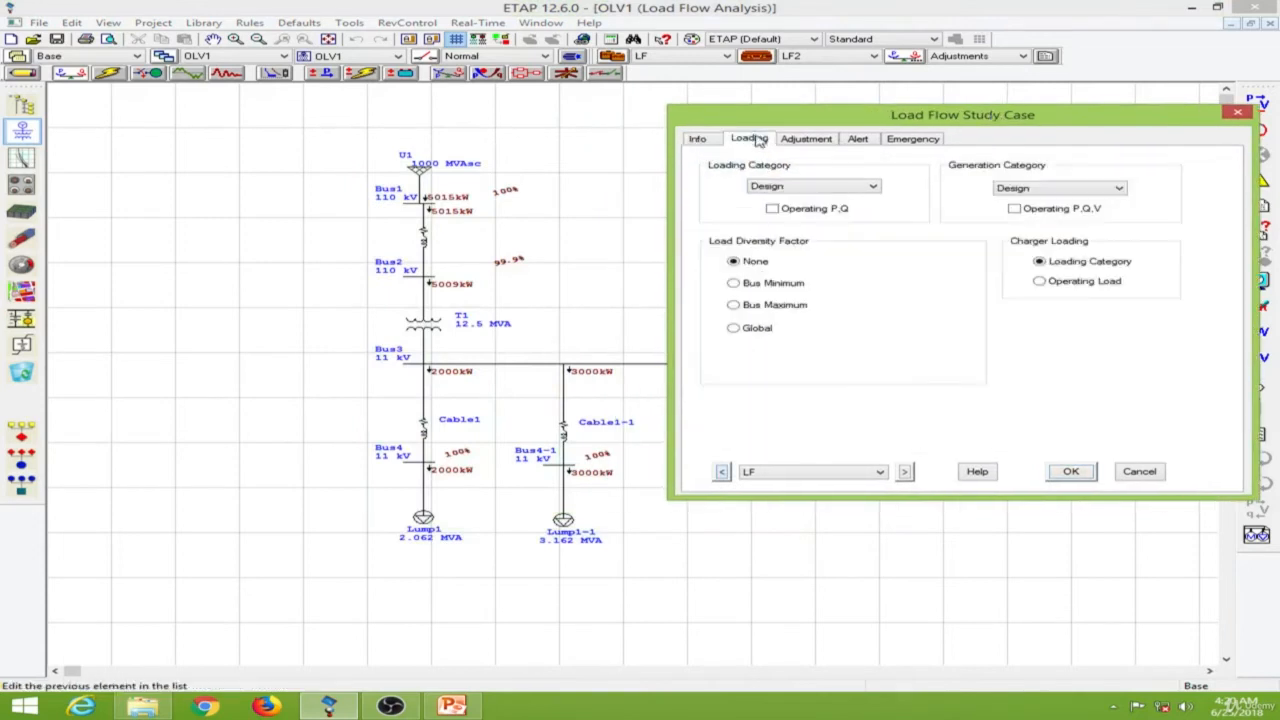
pyautogui.click(862, 193)
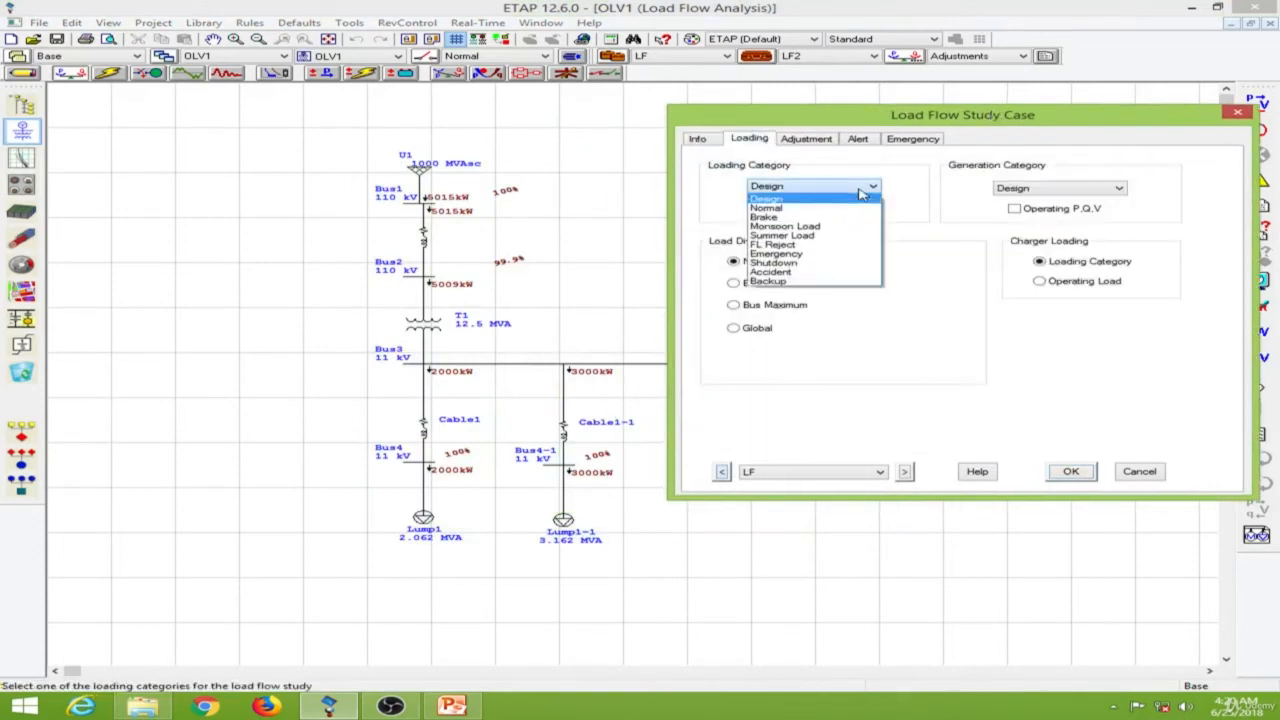
pyautogui.click(845, 226)
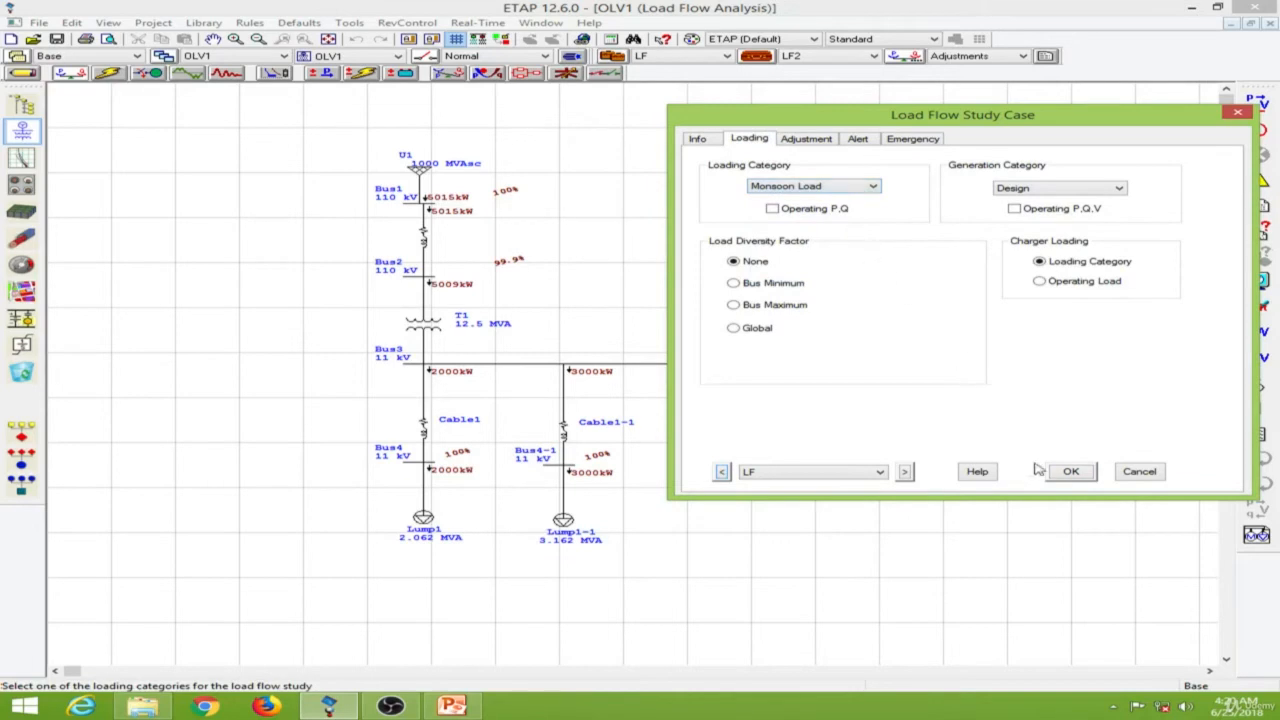
pyautogui.click(1071, 475)
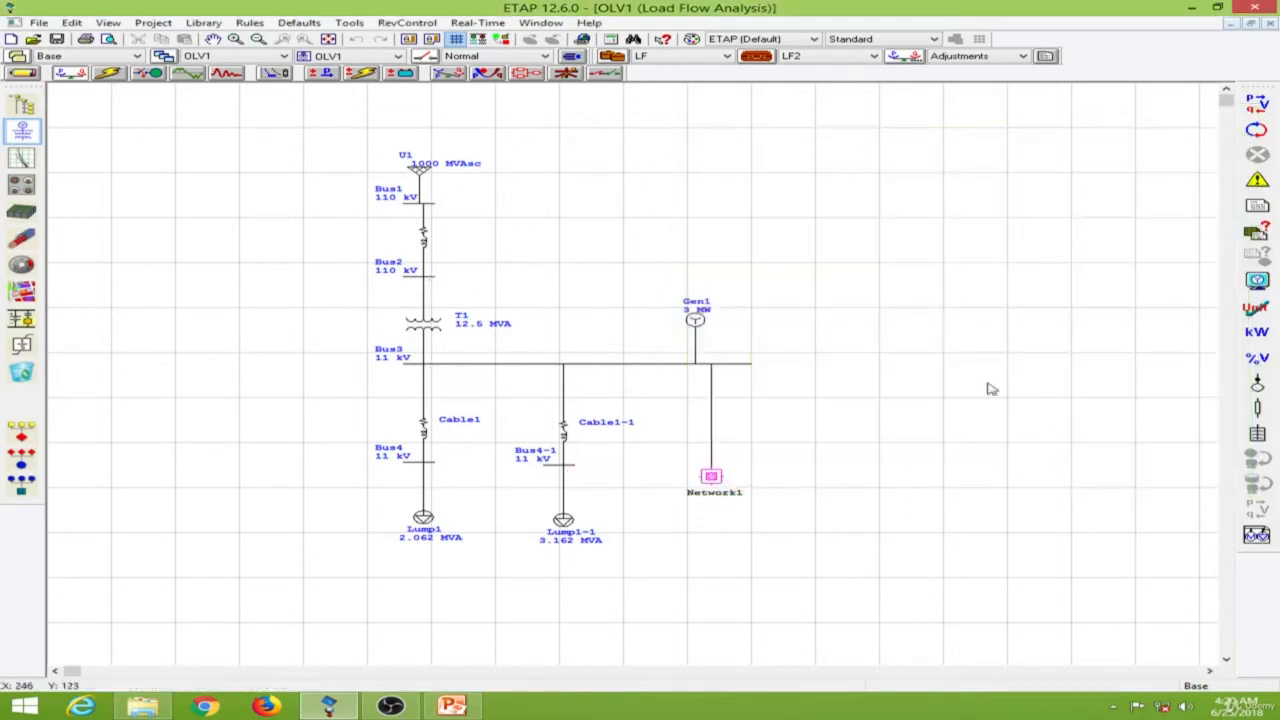
pyautogui.click(1262, 106)
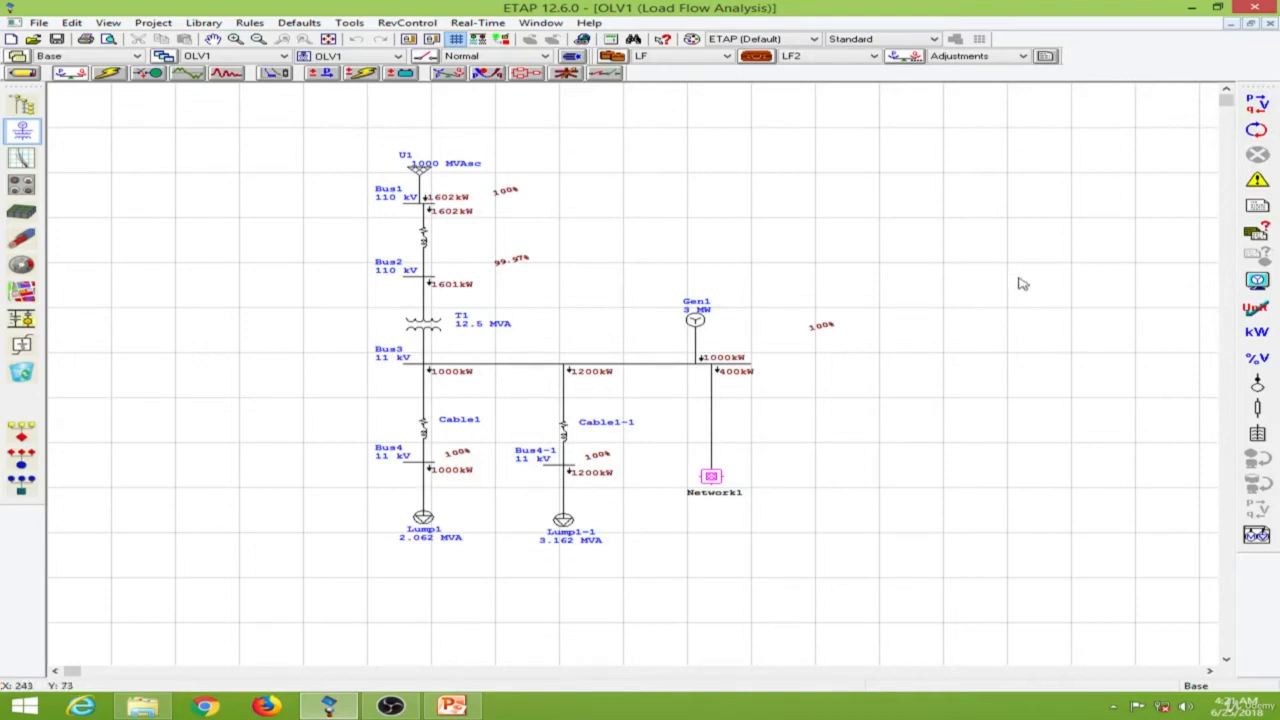
# Set the output report to Prompt and give generator Gen1 0.8 MW for the Standby generation category.
pyautogui.click(874, 57)
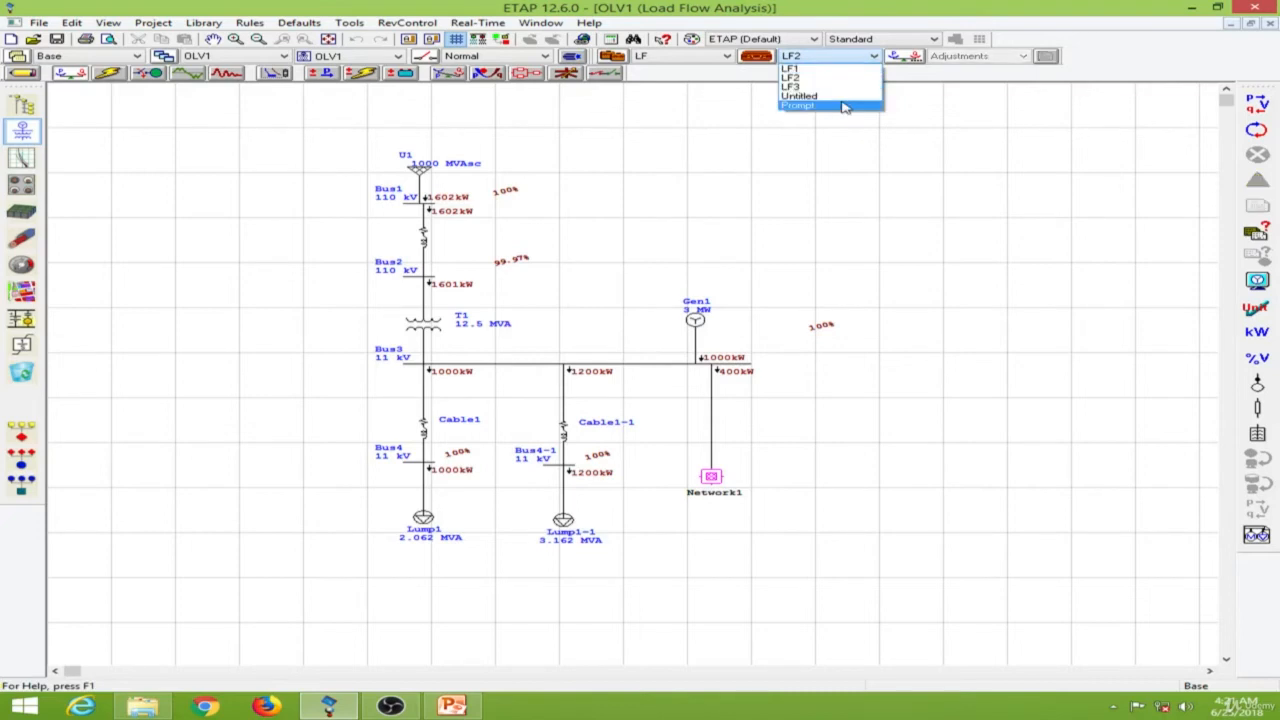
pyautogui.click(845, 104)
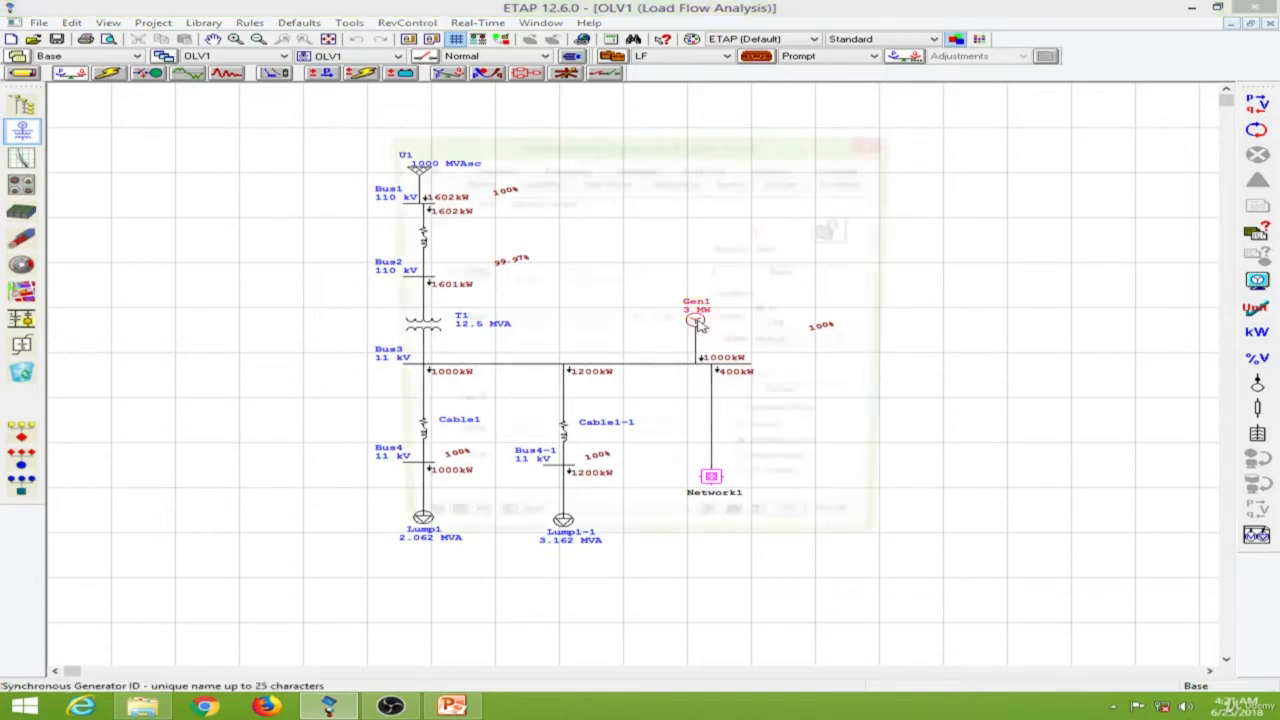
pyautogui.doubleClick(697, 322)
pyautogui.moveTo(593, 145); pyautogui.dragTo(972, 131)
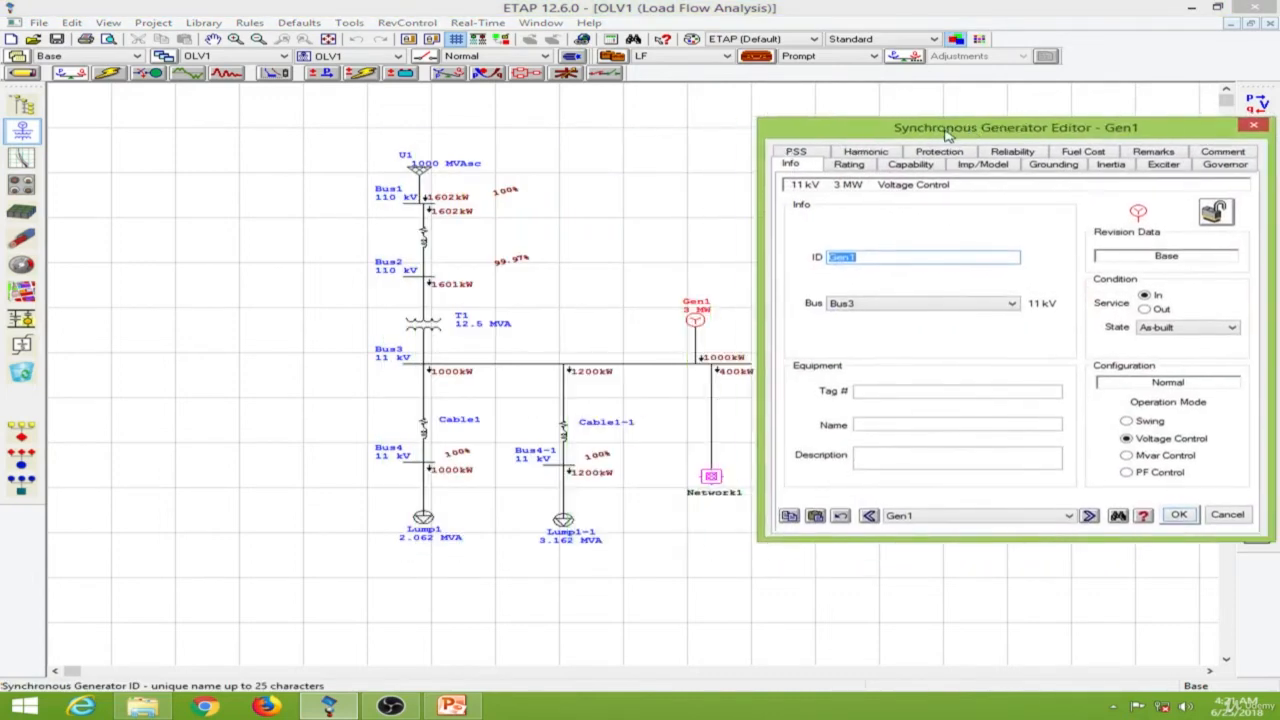
pyautogui.click(849, 164)
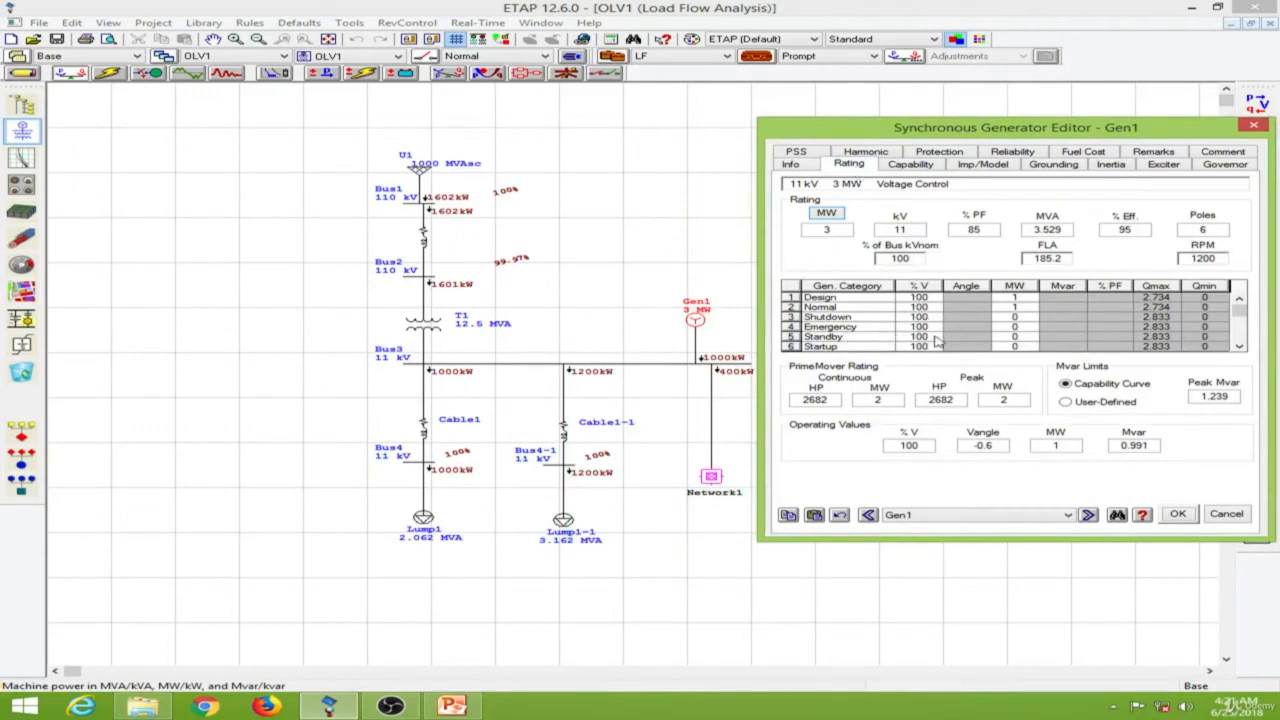
pyautogui.click(1020, 337)
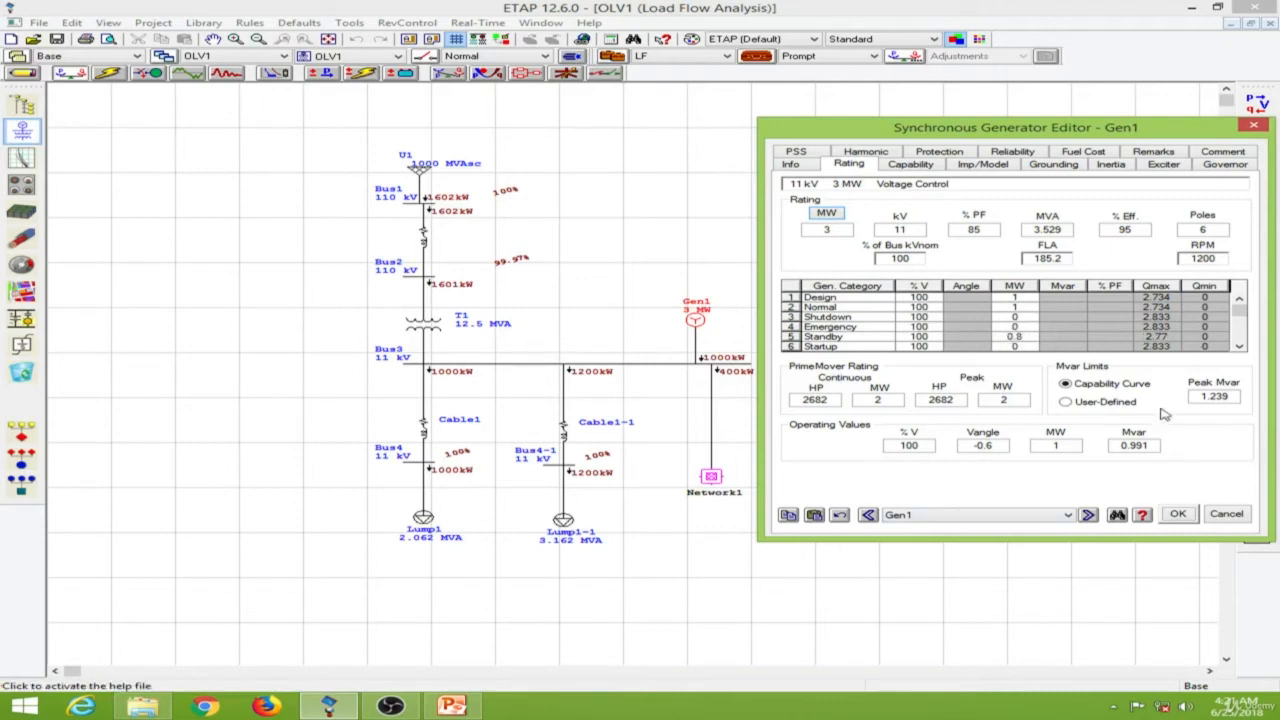
pyautogui.click(1178, 514)
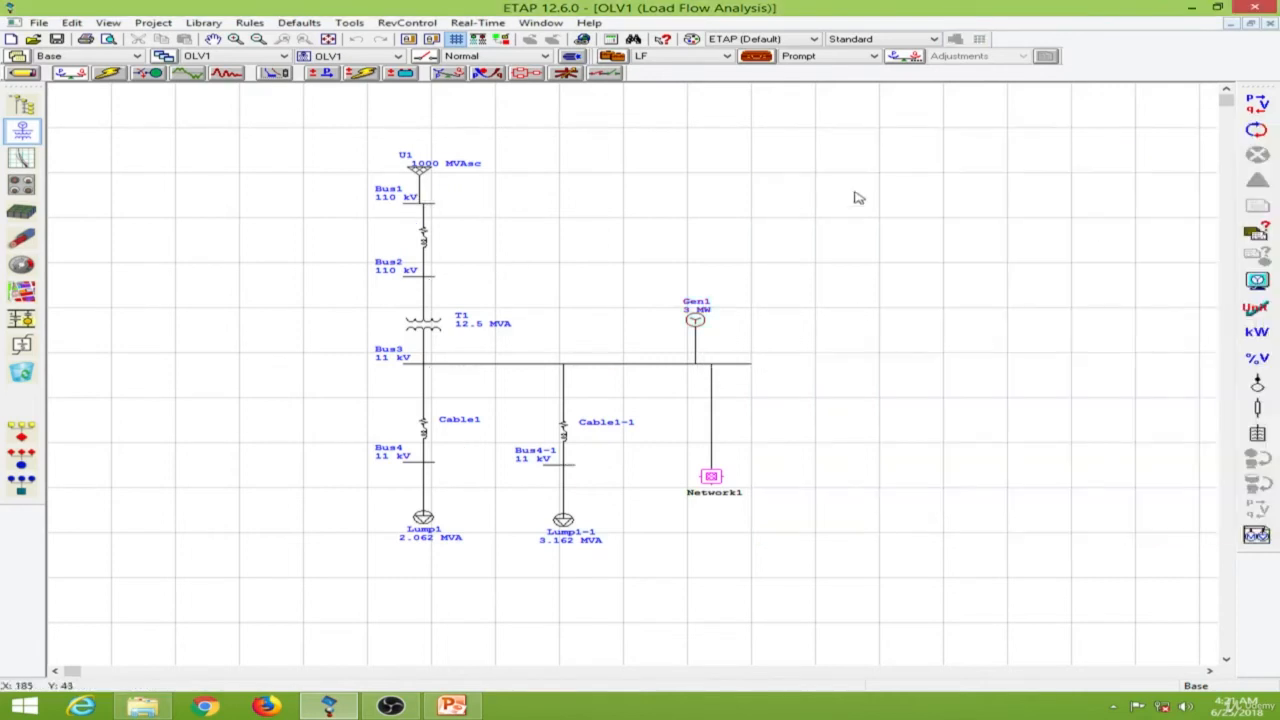
# Run the load flow calculation on OLV1 with the output file named LF3.
pyautogui.click(1256, 130)
pyautogui.moveTo(670, 307); pyautogui.dragTo(1050, 125)
pyautogui.write('LF3')
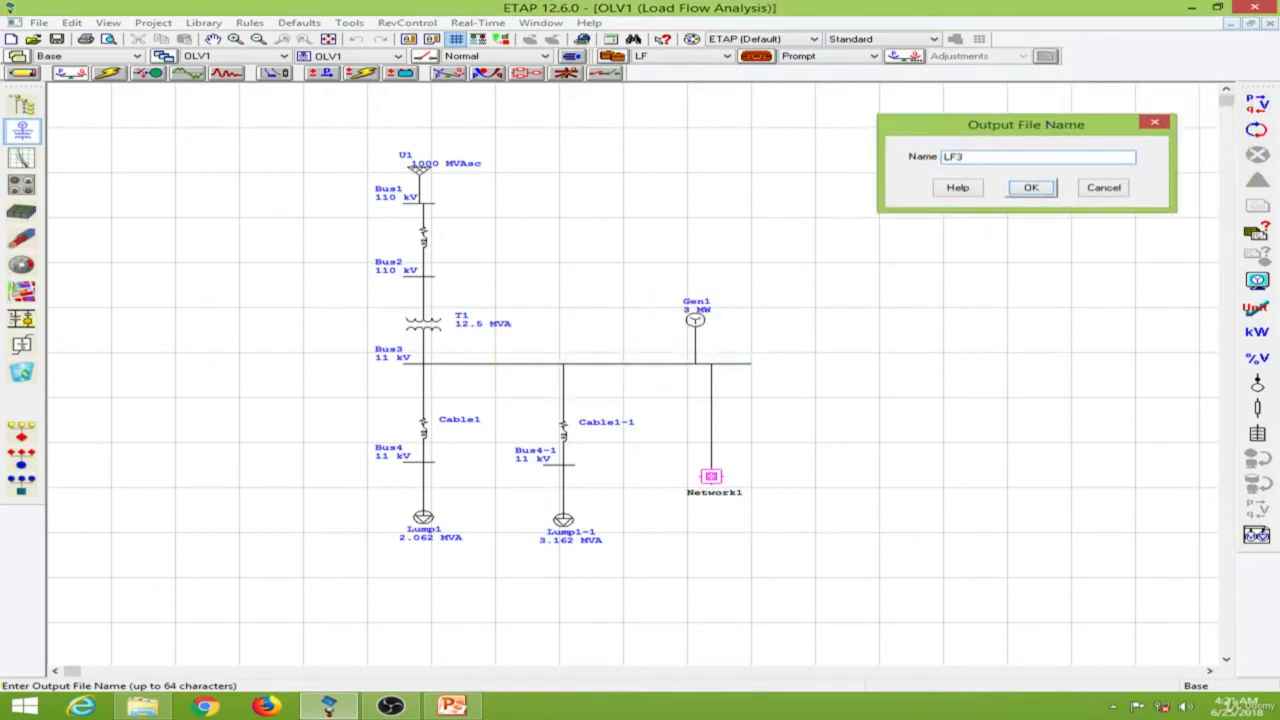
pyautogui.press('Return')
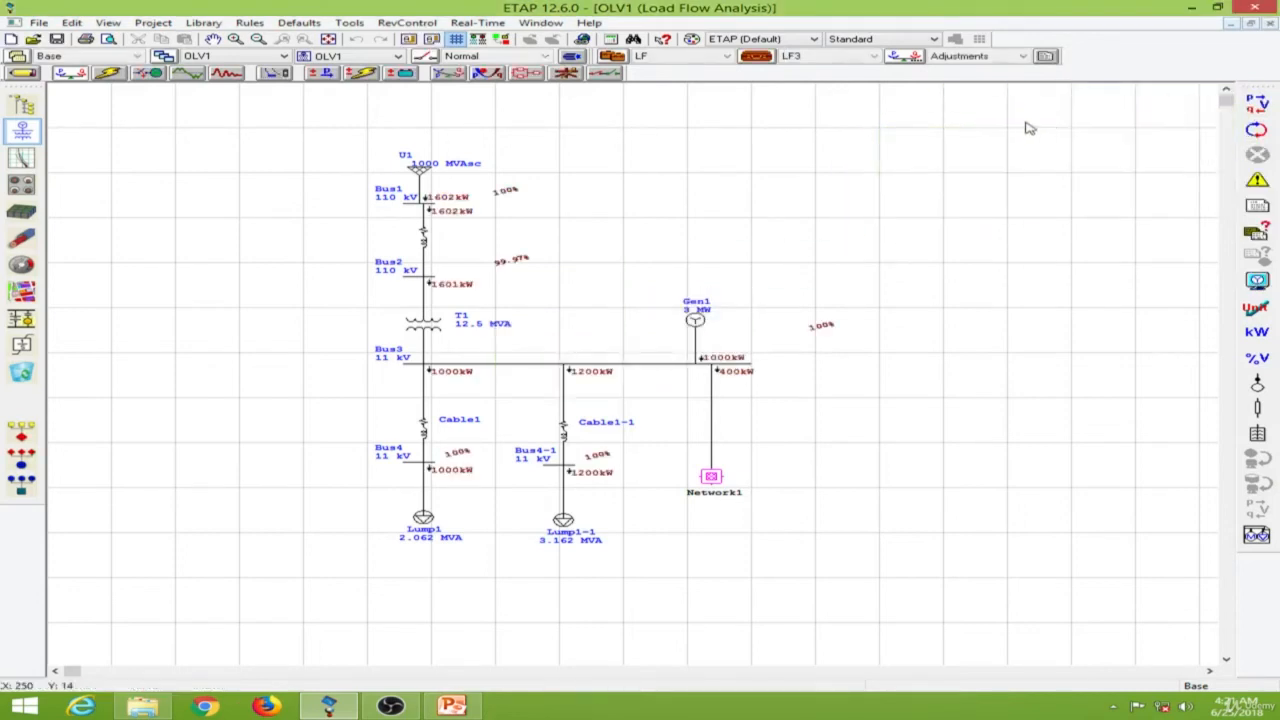
# Set the LF study case's loading category to Summer Load and generation category to Standby, and rerun the load flow into LF3.
pyautogui.click(755, 58)
pyautogui.moveTo(600, 160); pyautogui.dragTo(919, 119)
pyautogui.click(749, 141)
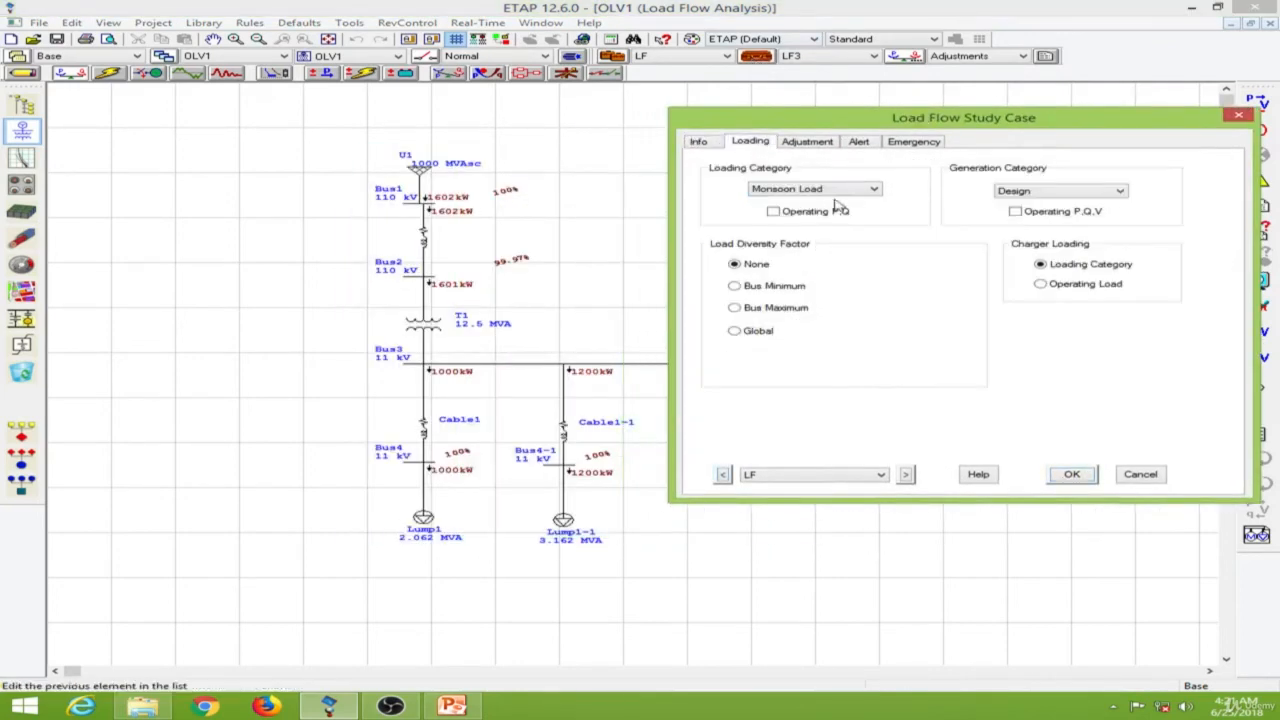
pyautogui.click(855, 193)
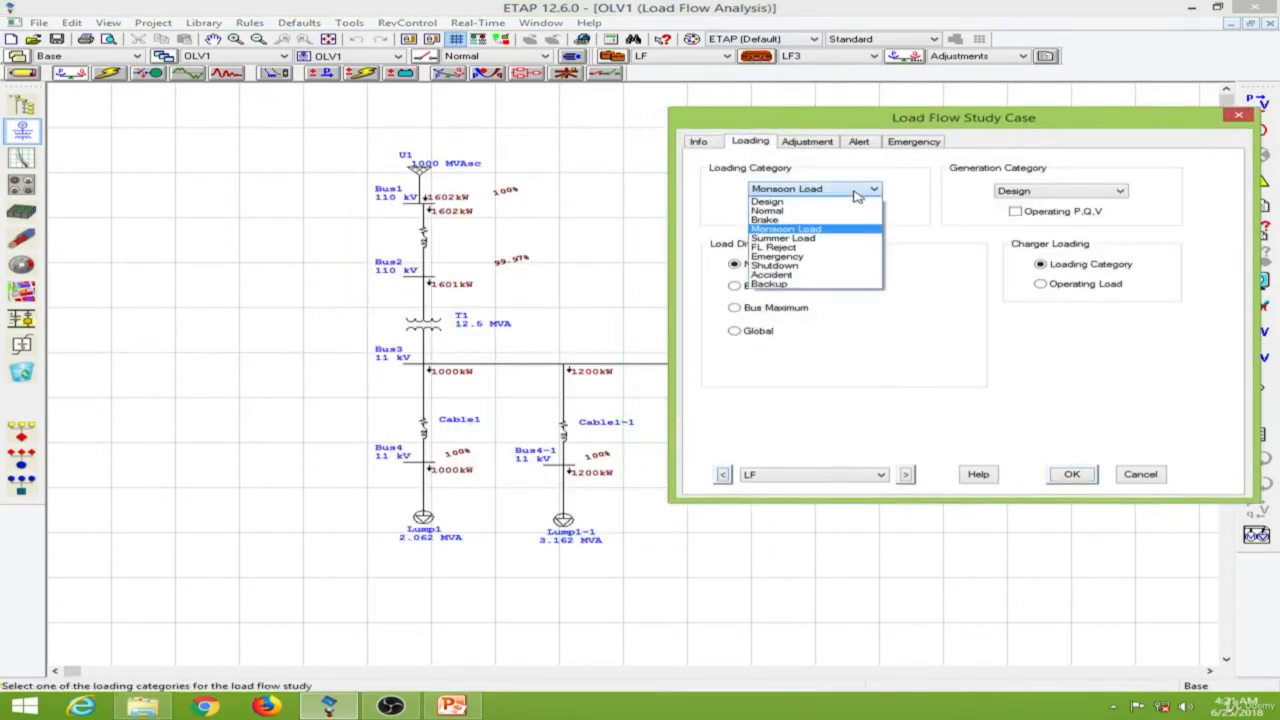
pyautogui.click(838, 240)
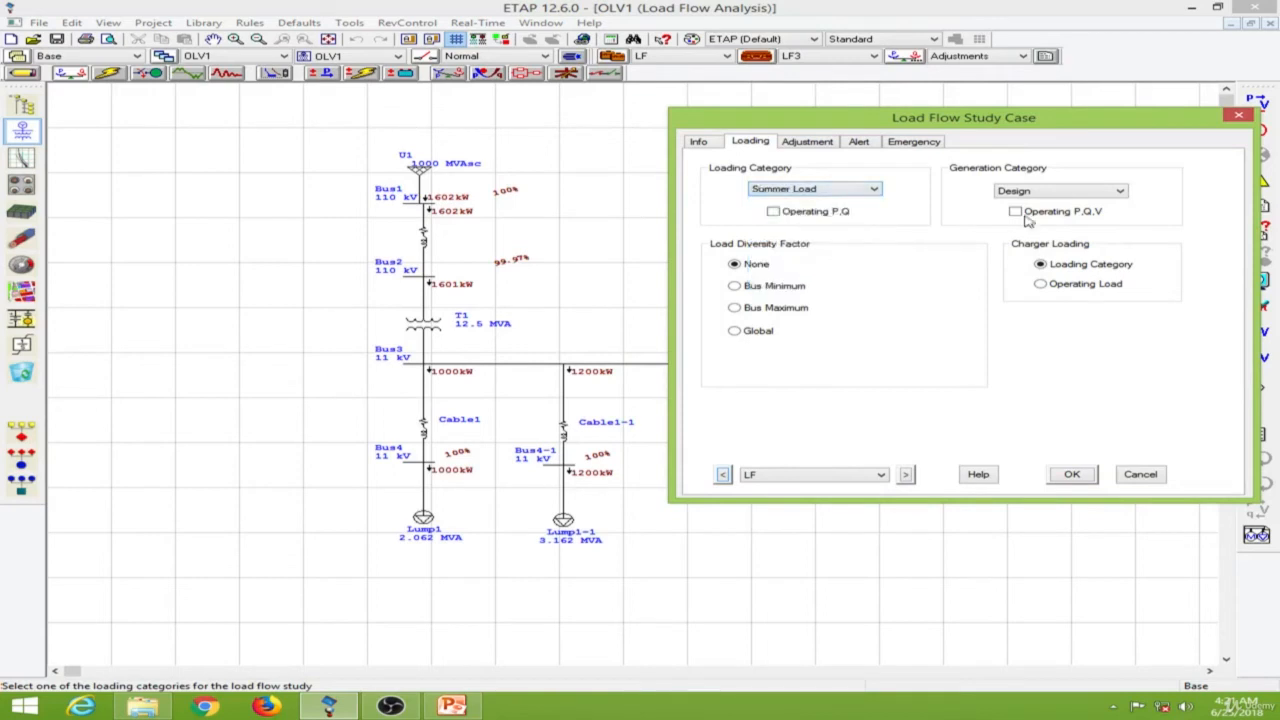
pyautogui.click(1111, 192)
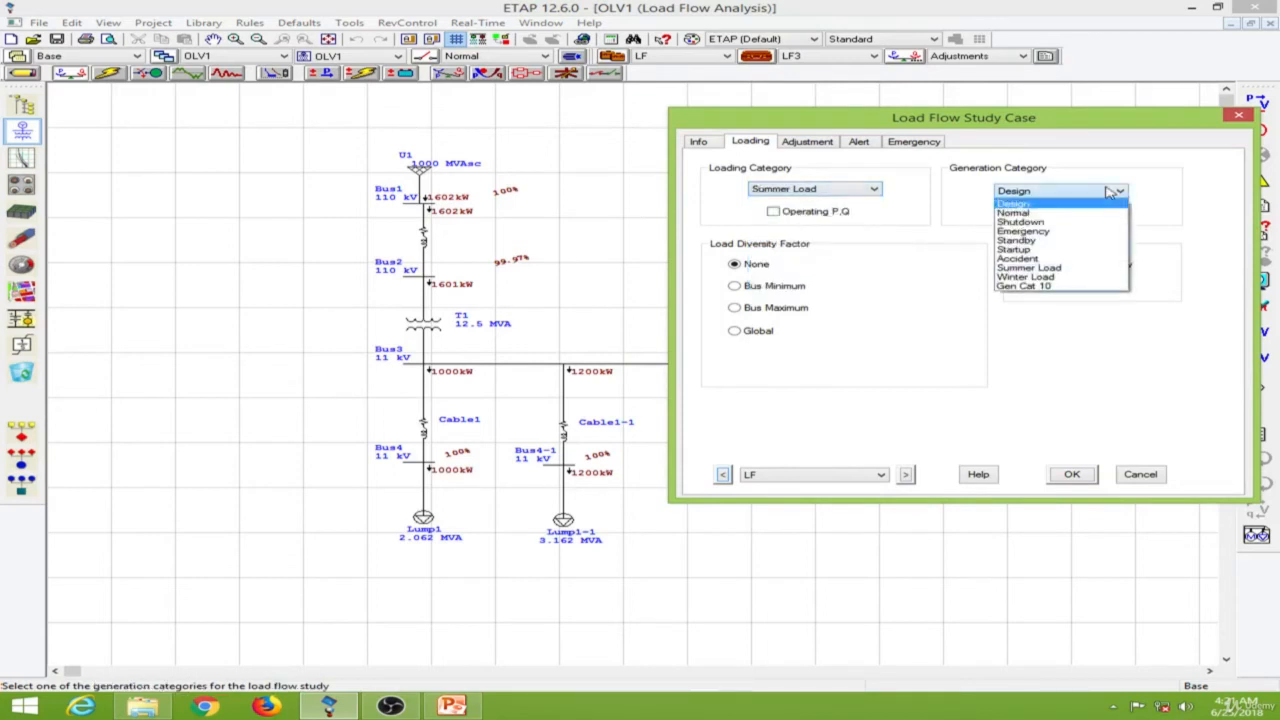
pyautogui.click(1082, 248)
pyautogui.moveTo(1064, 119); pyautogui.dragTo(1015, 135)
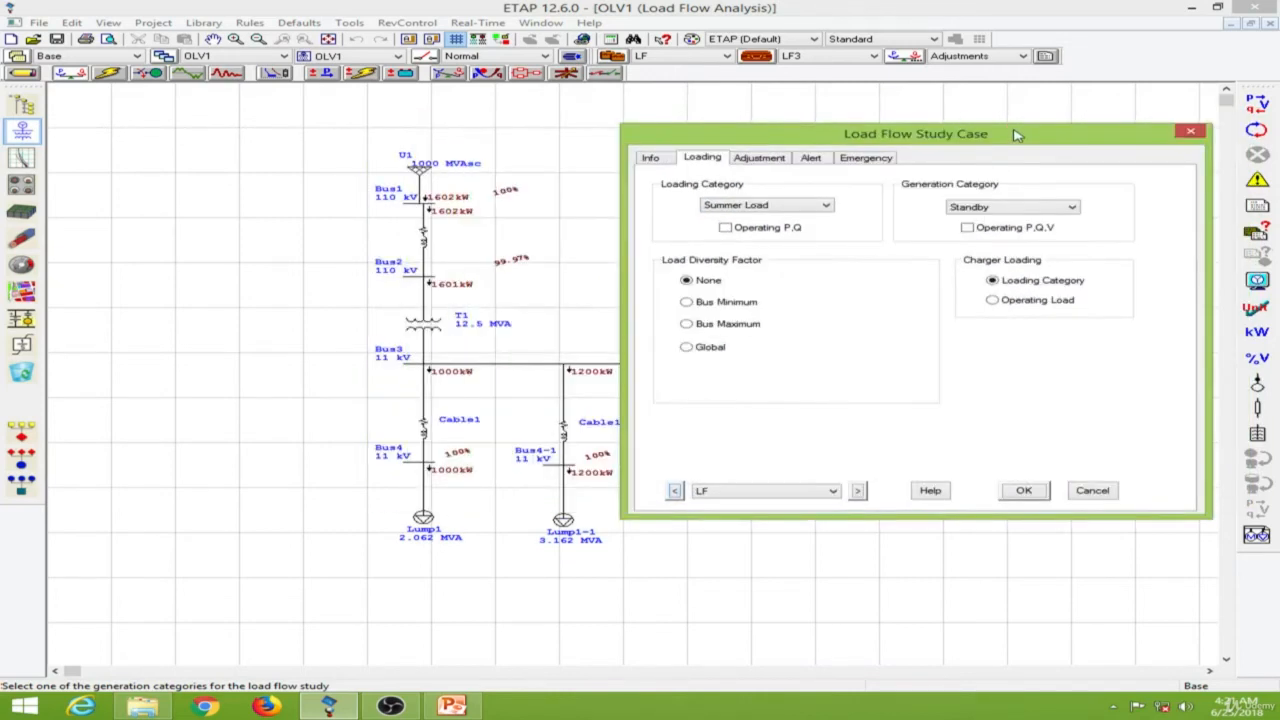
pyautogui.click(1020, 490)
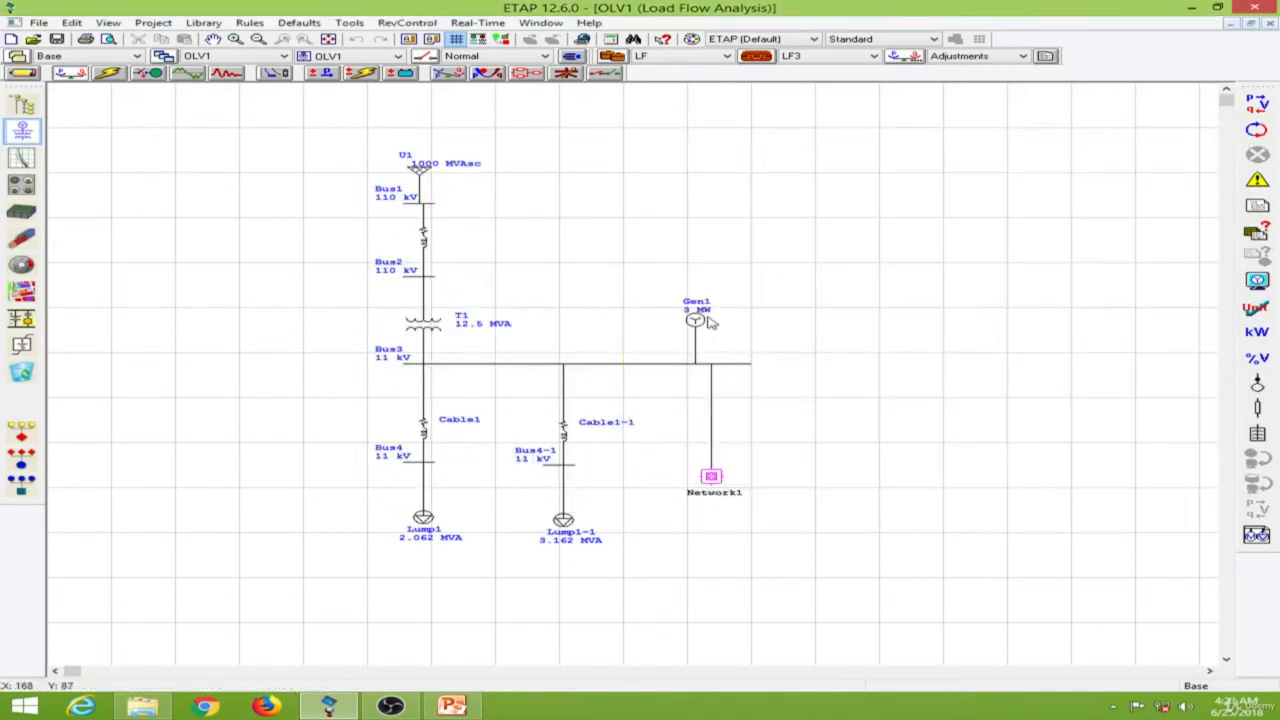
pyautogui.click(1262, 104)
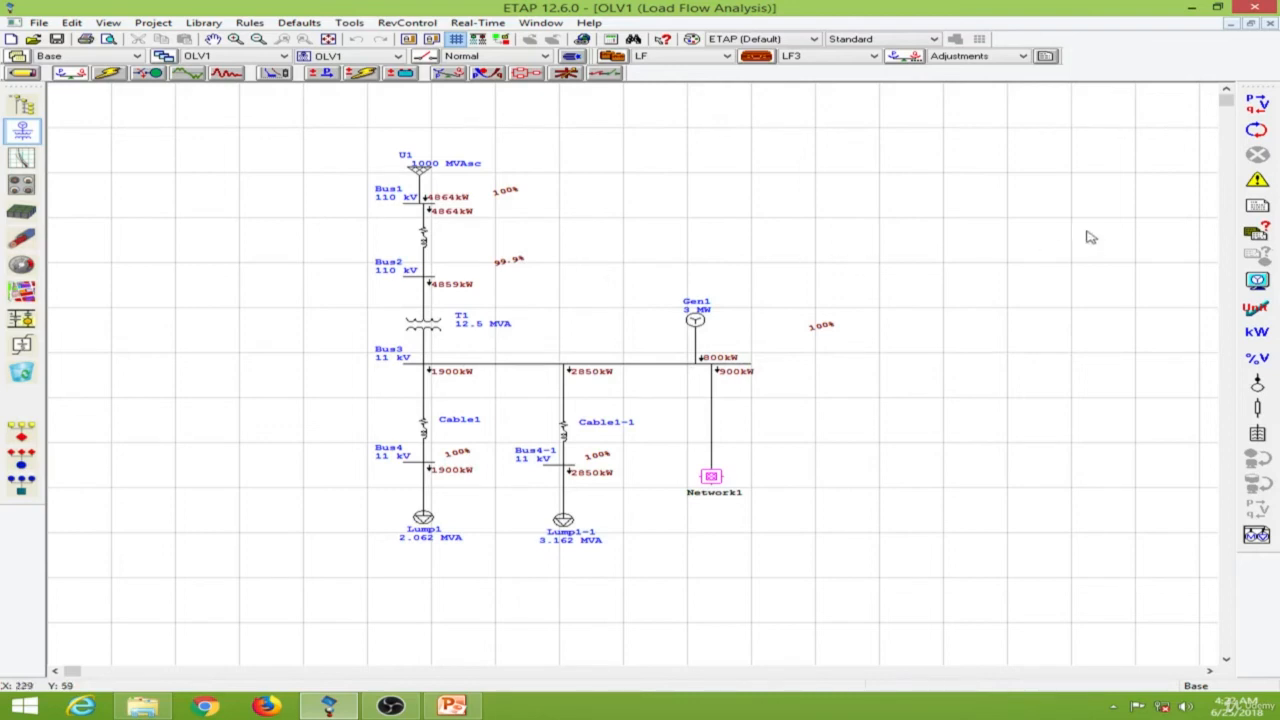
# Compare the general information of the LF1, LF2, LF3 and Untitled reports in the Load Flow Result Analyzer, and close it.
pyautogui.click(1258, 232)
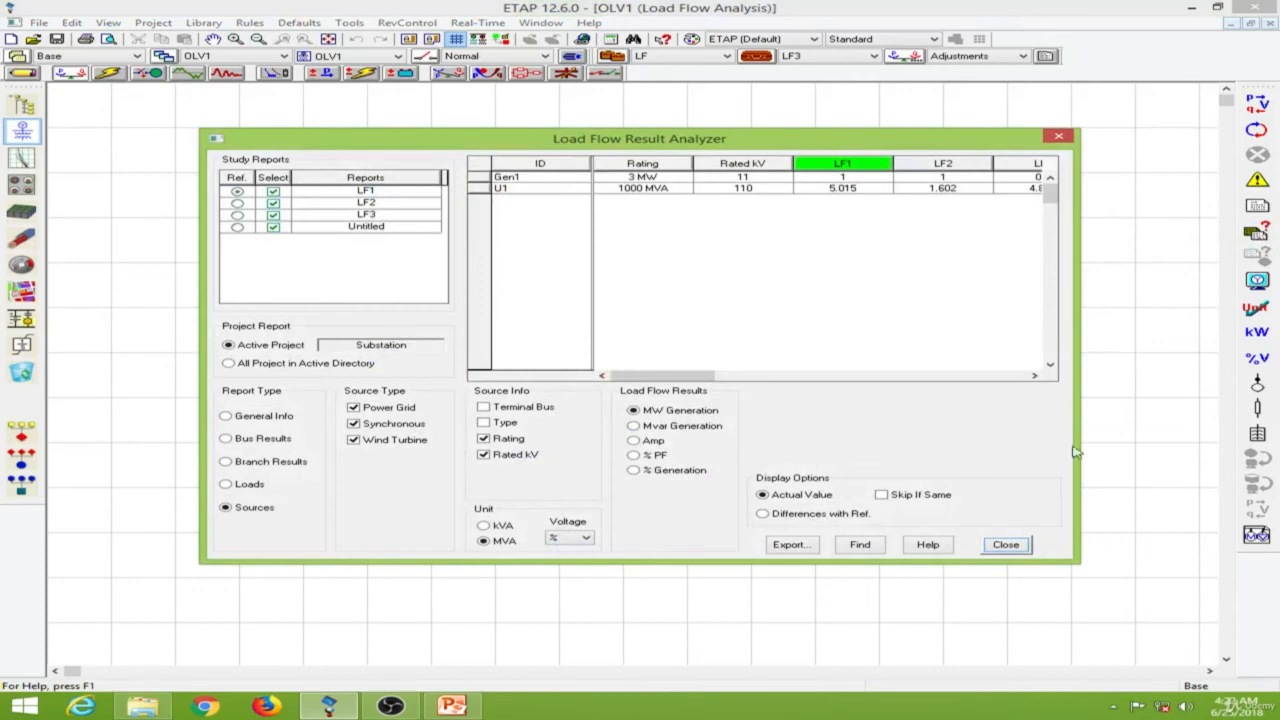
pyautogui.click(269, 419)
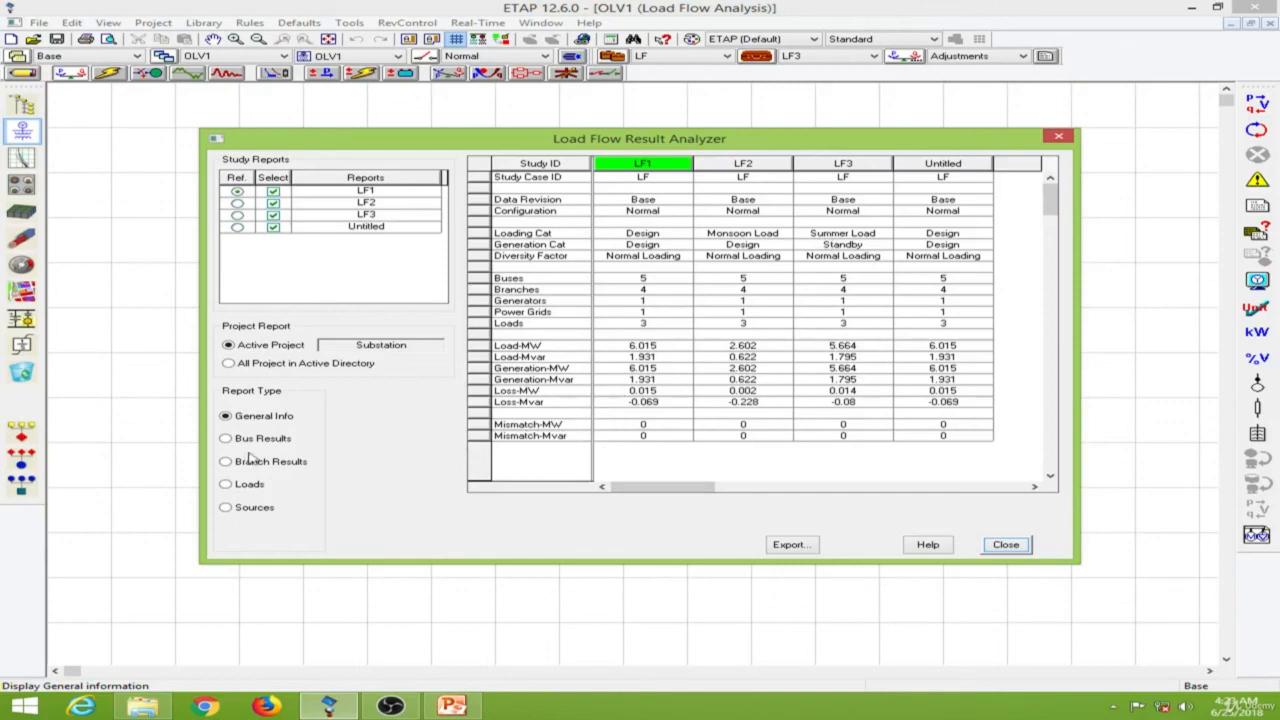
pyautogui.click(1005, 546)
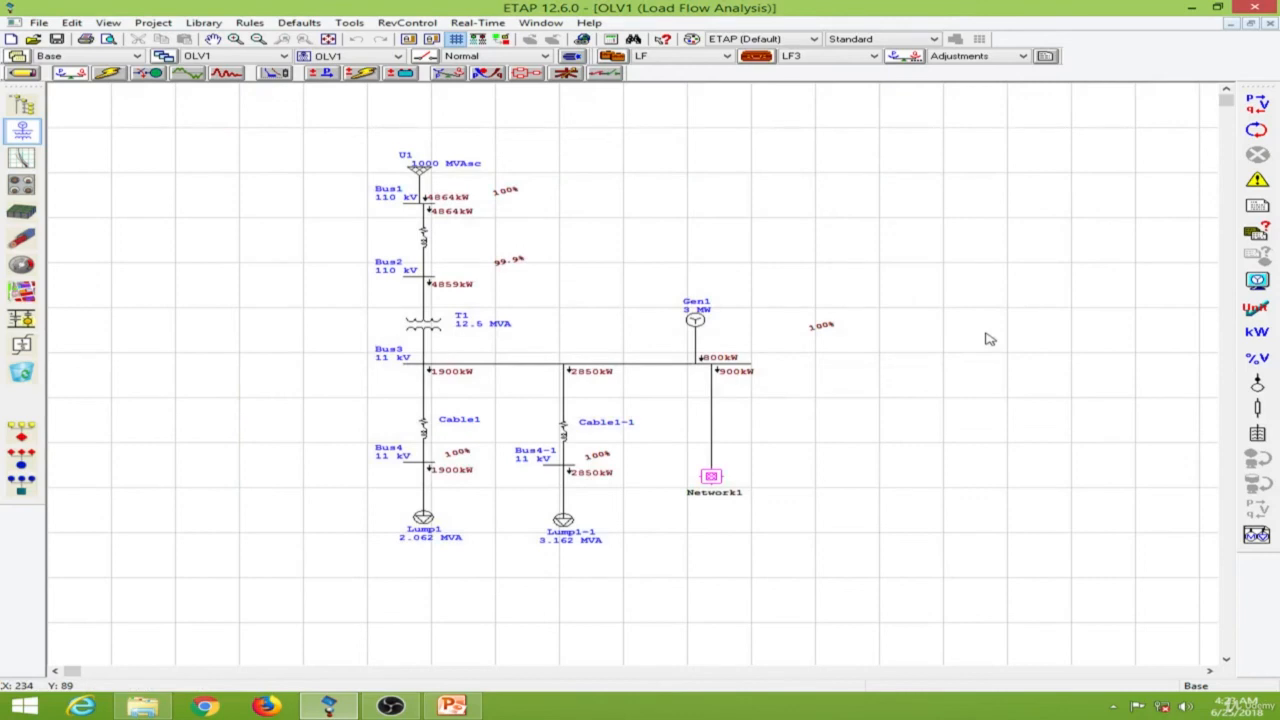